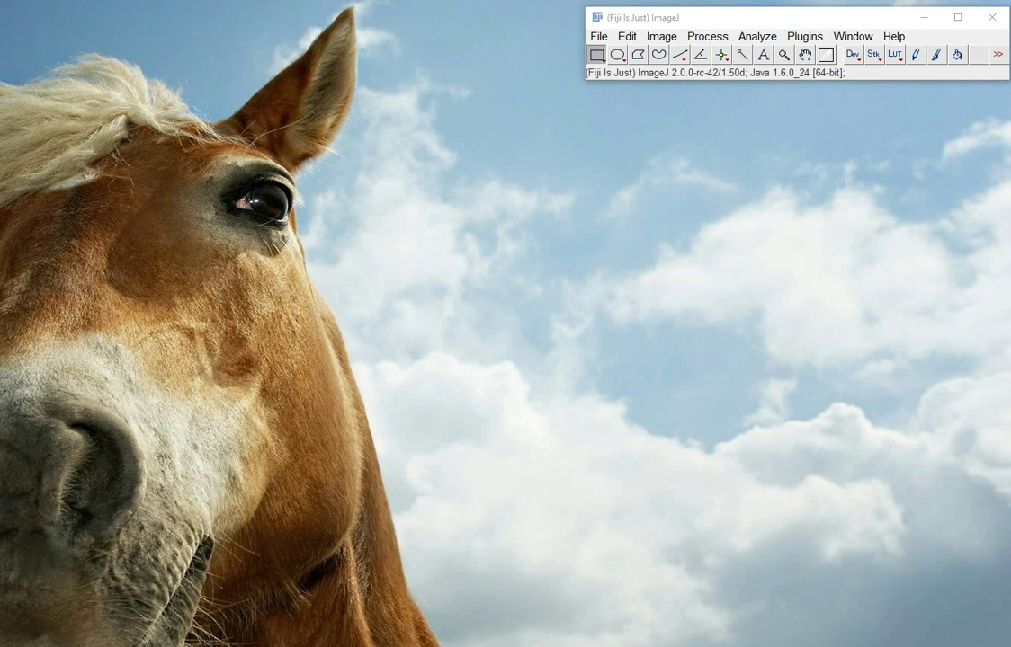
click(804, 36)
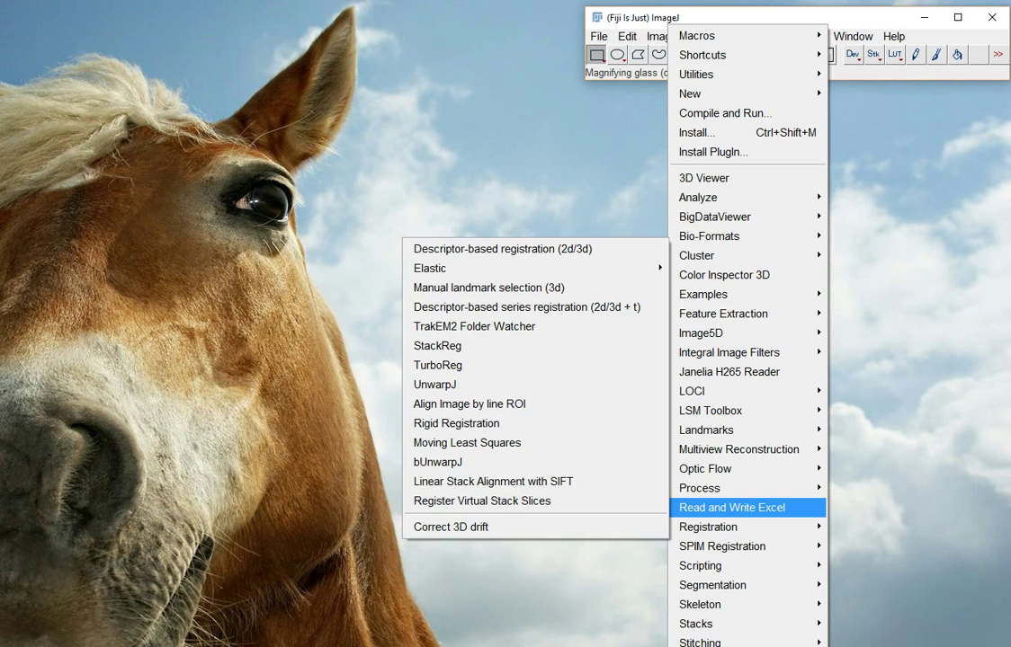
click(594, 494)
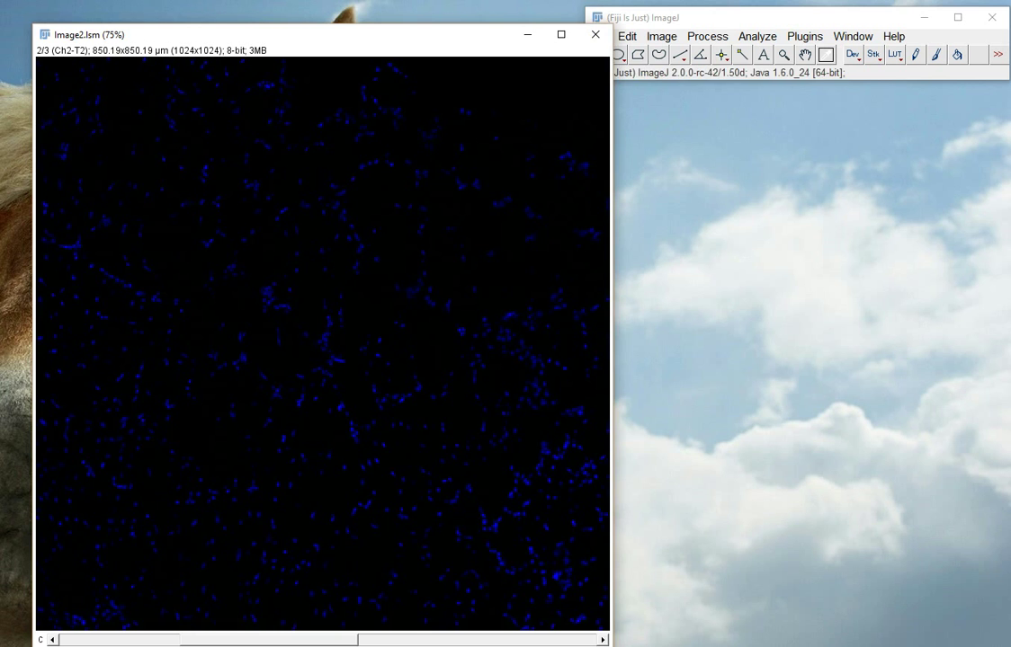
- Split Image2.lsm into separate channel images and close all of them except C2-Image2.lsm
drag(419, 44, 394, 38)
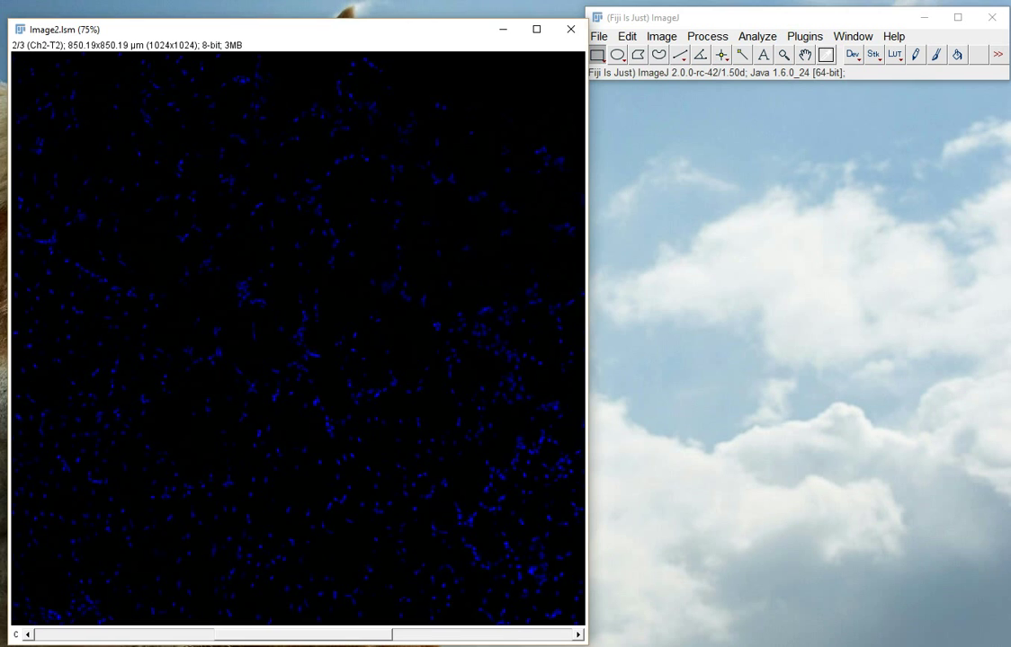
click(661, 36)
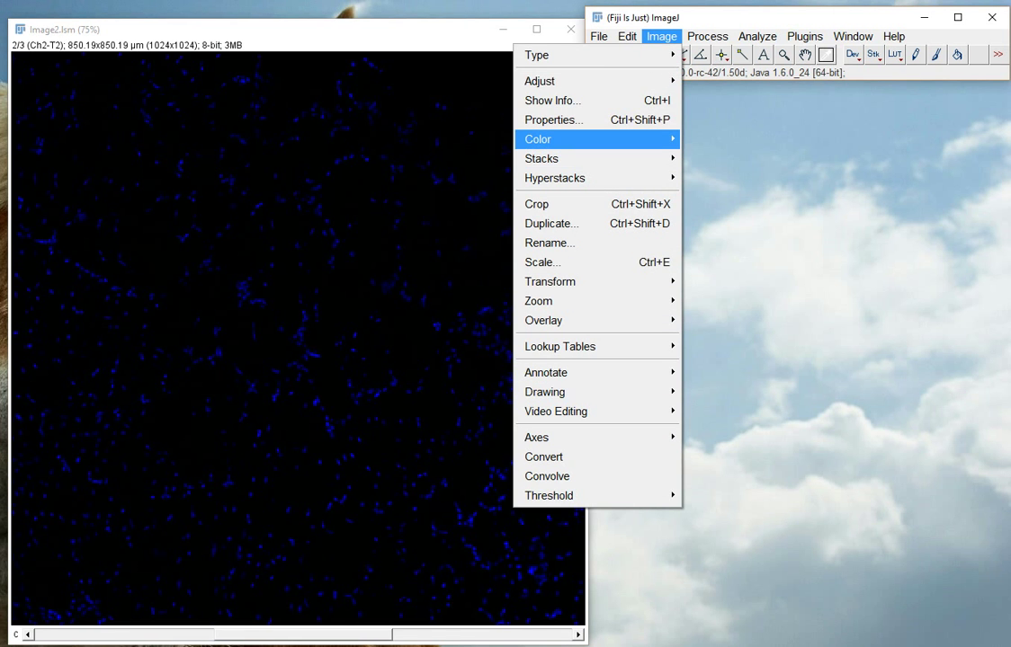
mouse_move(539, 140)
click(296, 139)
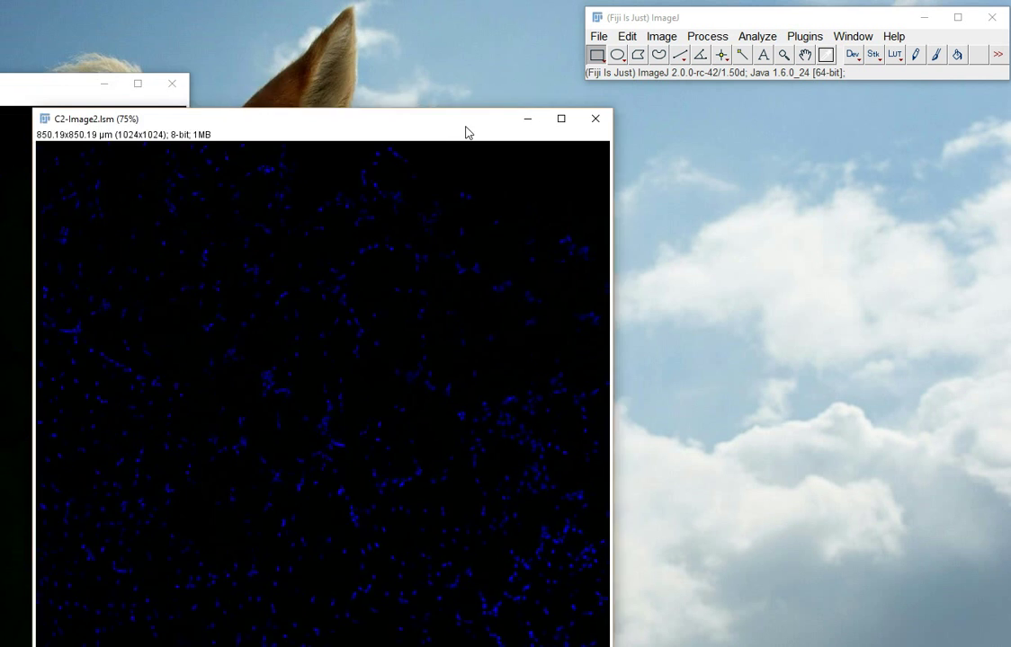
drag(465, 127, 468, 80)
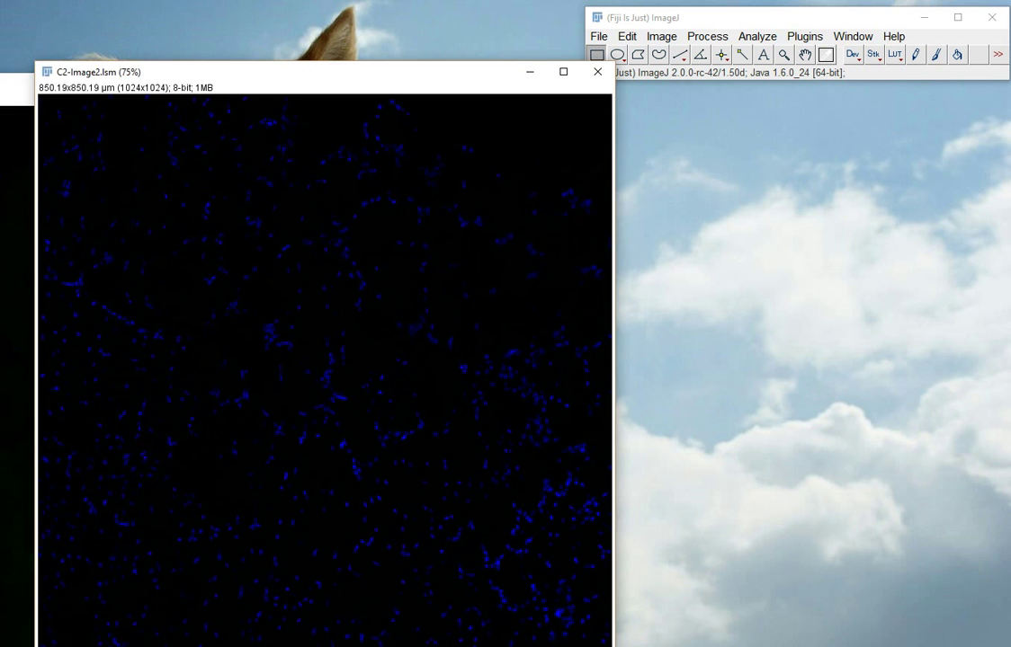
click(18, 89)
click(172, 84)
mouse_move(389, 75)
mouse_down()
mouse_move(367, 52)
mouse_move(386, 57)
mouse_up()
- Threshold C2-Image2.lsm at levels 49 to 255 using the Default method, B&W display and a dark background
click(661, 36)
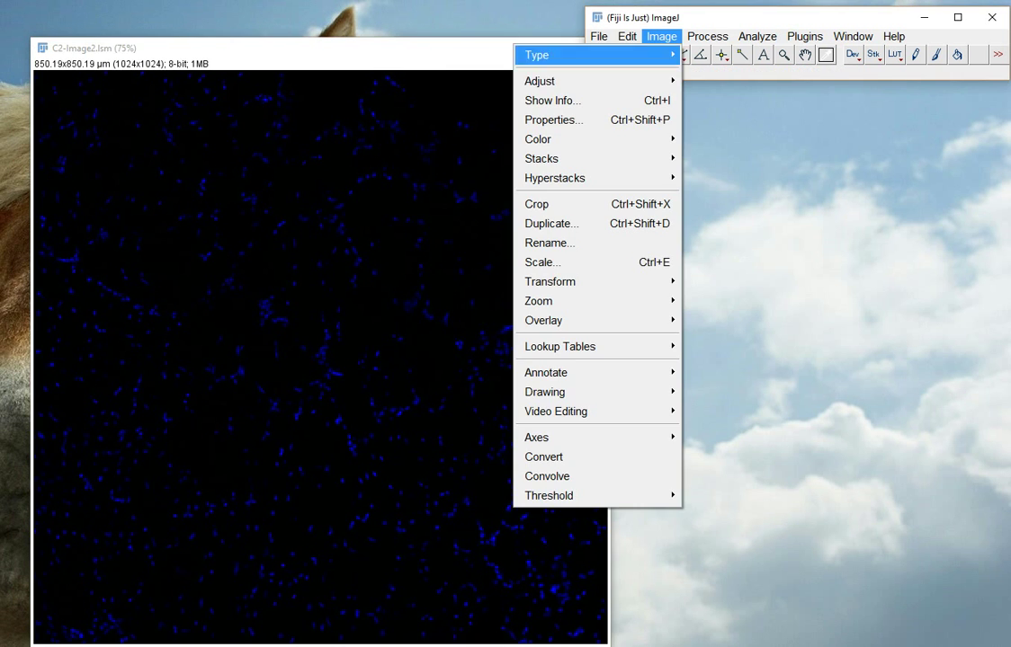
mouse_move(539, 81)
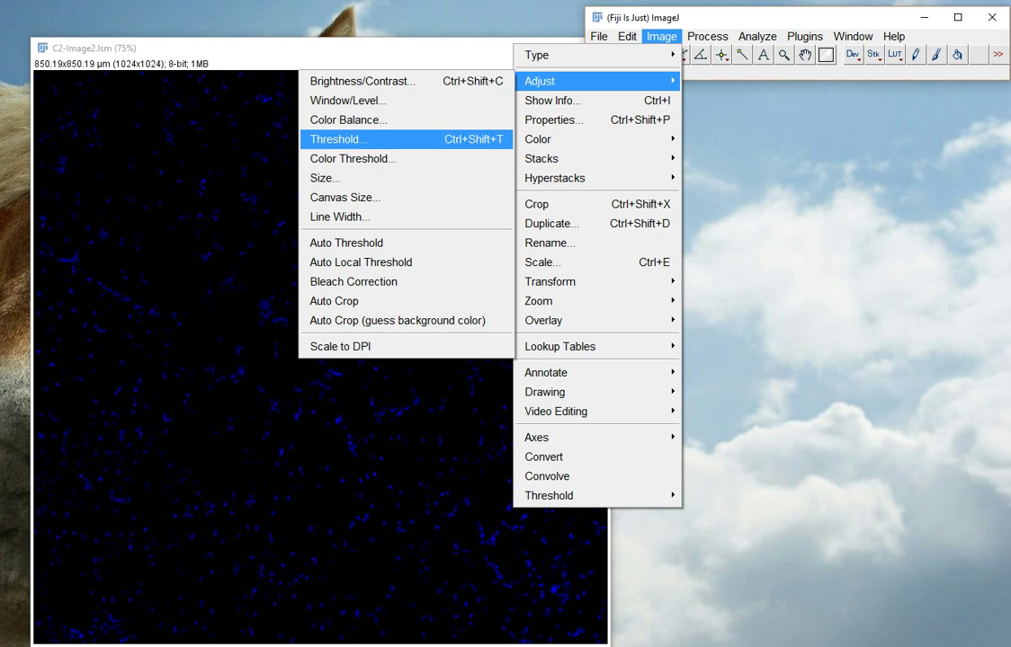
click(337, 139)
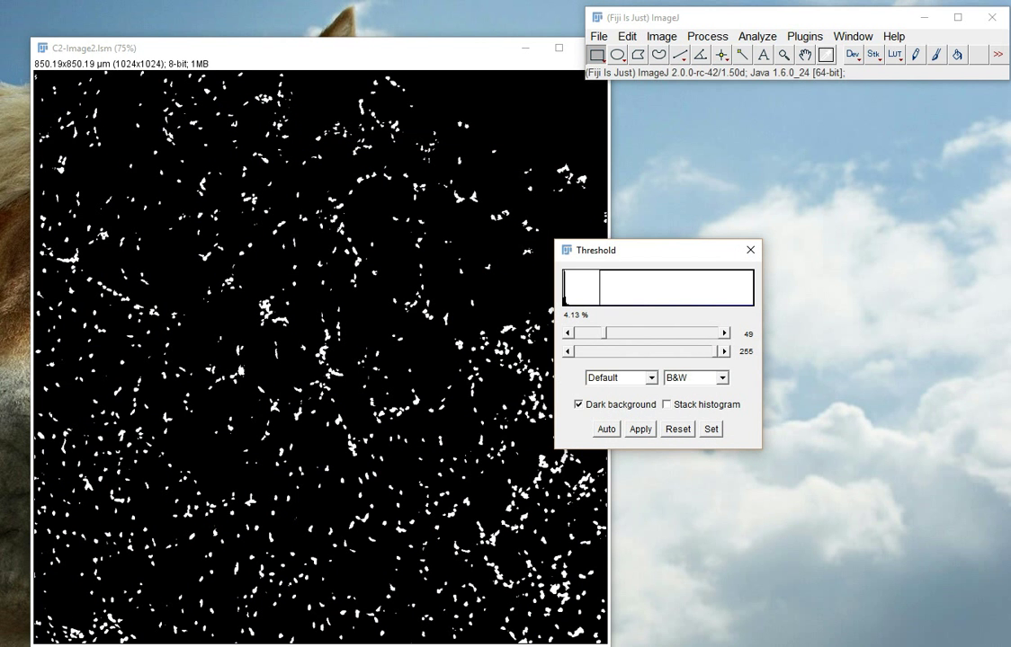
click(711, 429)
click(311, 250)
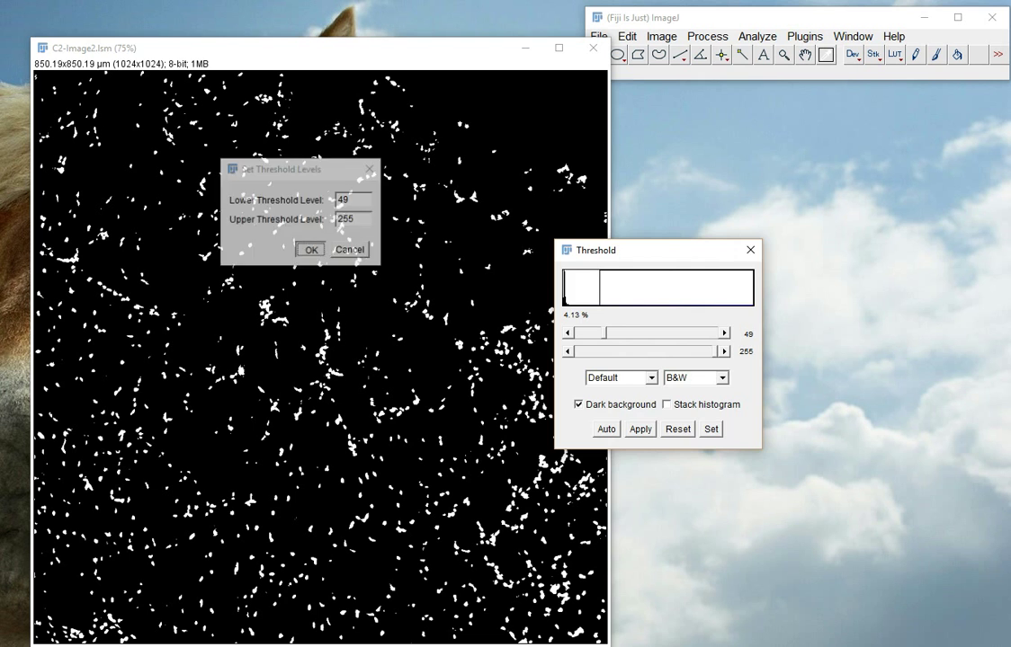
click(750, 249)
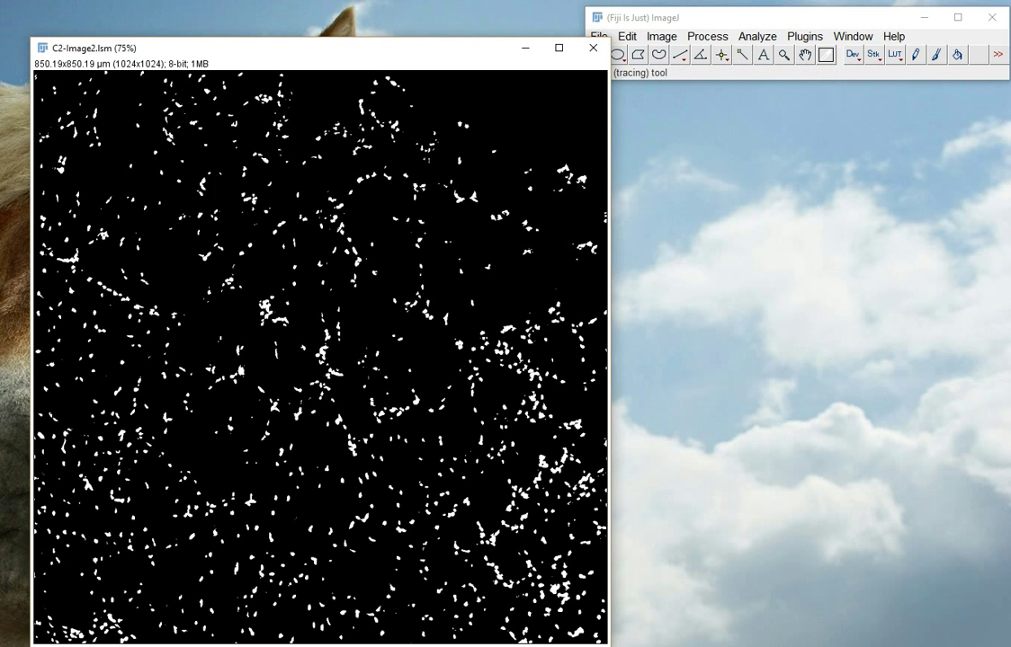
- Analyze particles of size 0-Infinity and circularity 0.00-1.00, displaying and summarizing the results and clearing previous ones
click(757, 36)
click(677, 72)
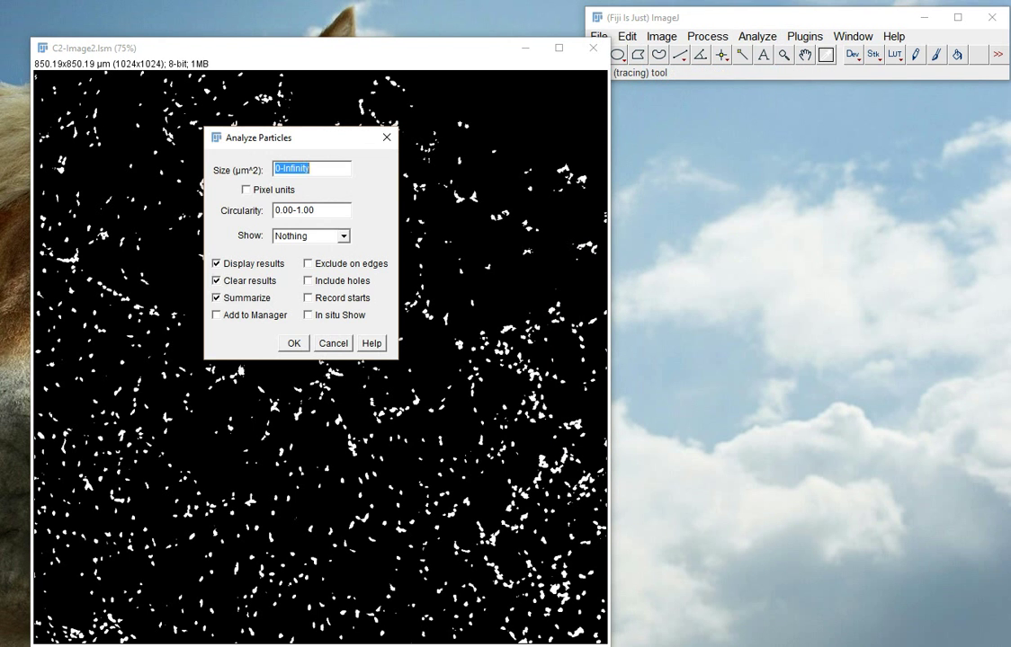
key(Return)
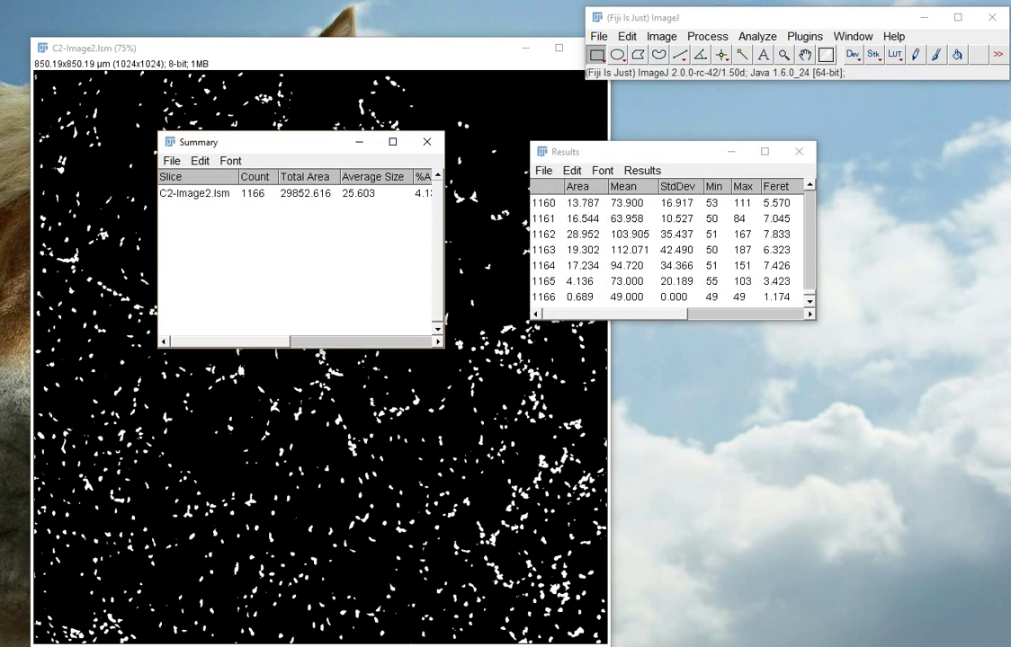
- Export the particle measurements in the Results table to an Excel workbook using the Read and Write Excel plugin
drag(682, 159, 749, 179)
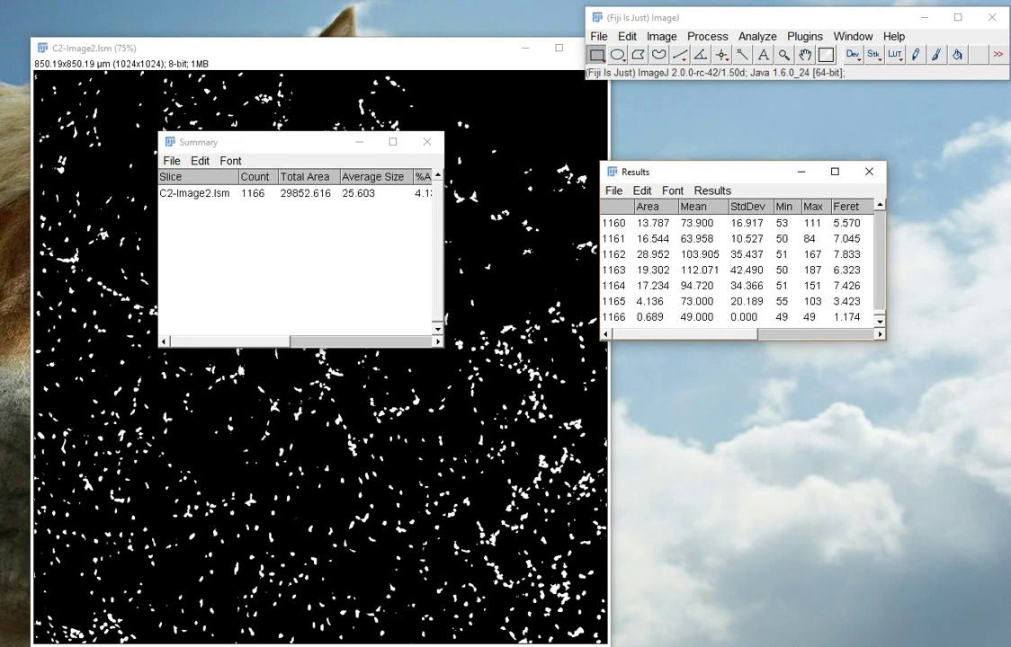
mouse_move(711, 223)
mouse_down()
mouse_move(710, 301)
mouse_move(710, 239)
mouse_up()
click(711, 318)
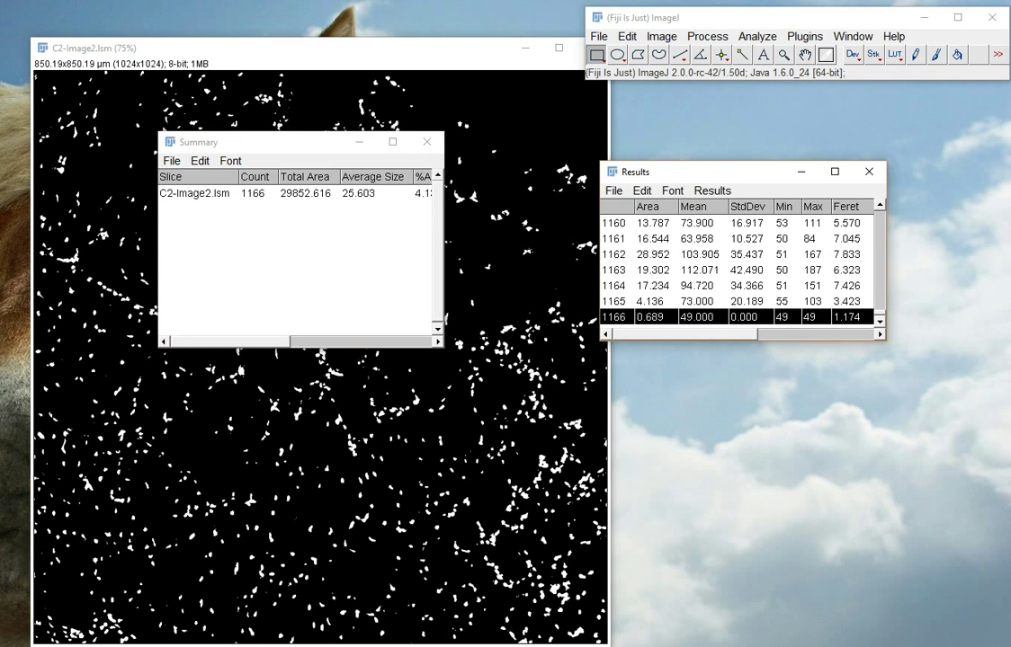
mouse_move(880, 313)
mouse_down()
mouse_move(879, 217)
mouse_move(880, 314)
mouse_up()
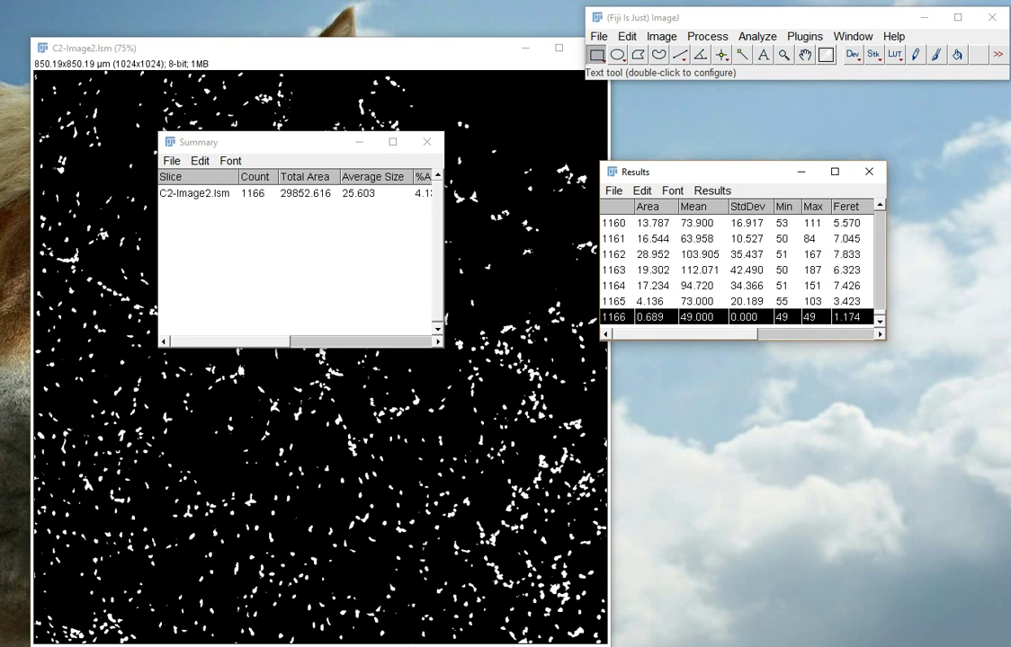
click(804, 36)
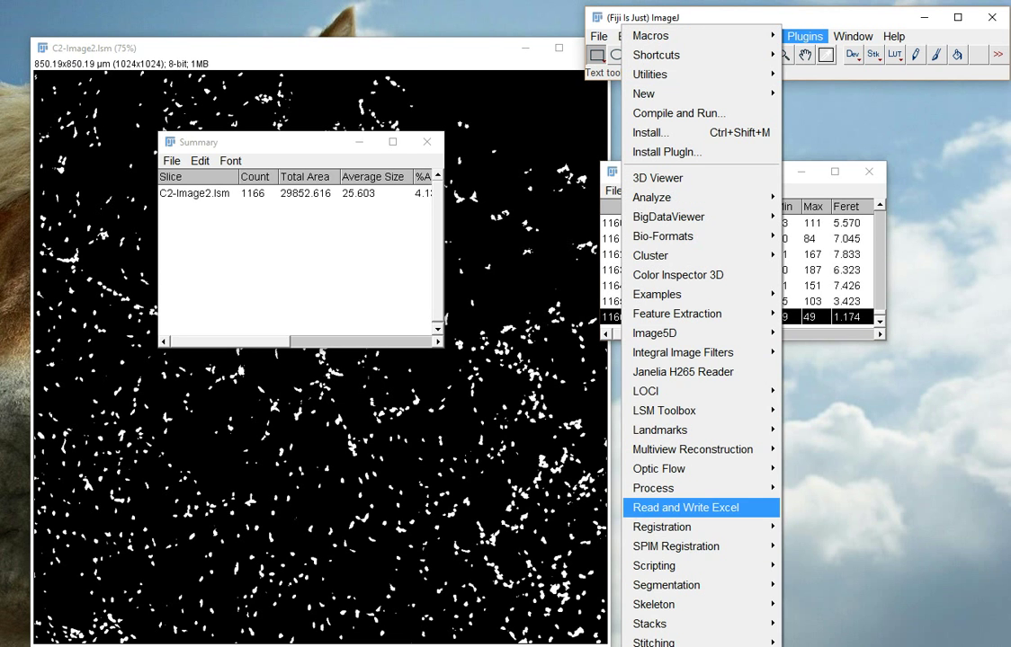
click(686, 507)
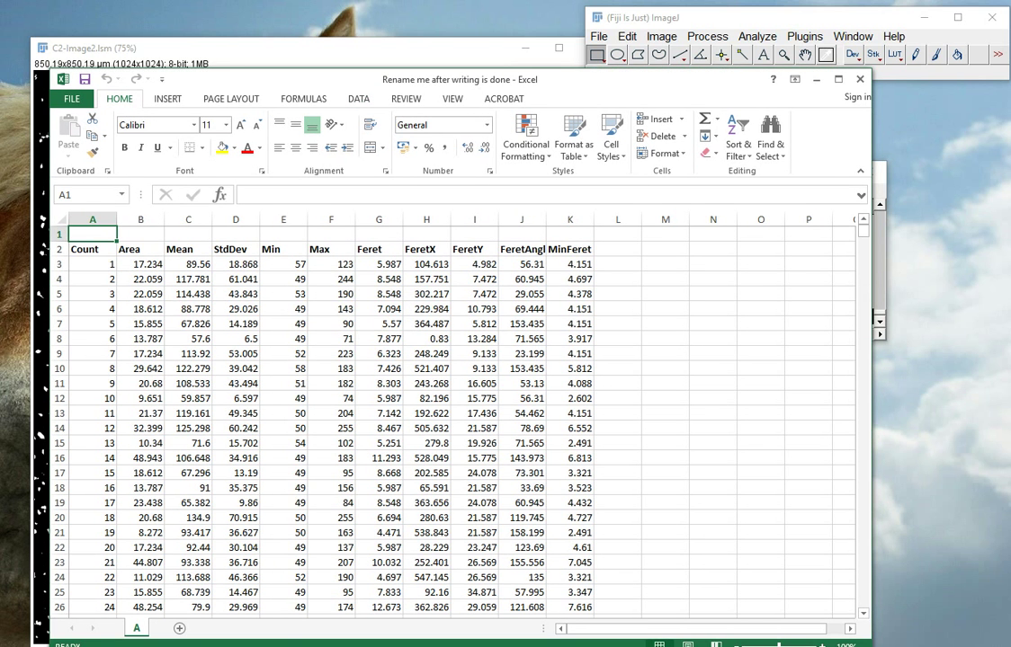
- Compare the particle measurements in the Results table with the rows exported to worksheet A in Excel
click(879, 178)
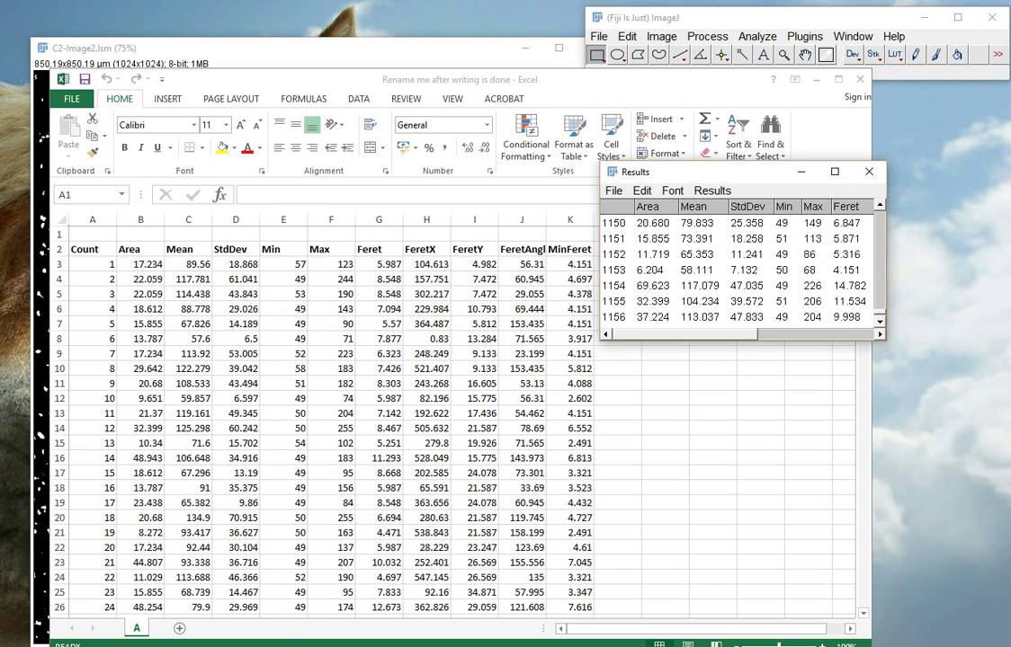
drag(879, 312, 880, 213)
key(alt+Tab)
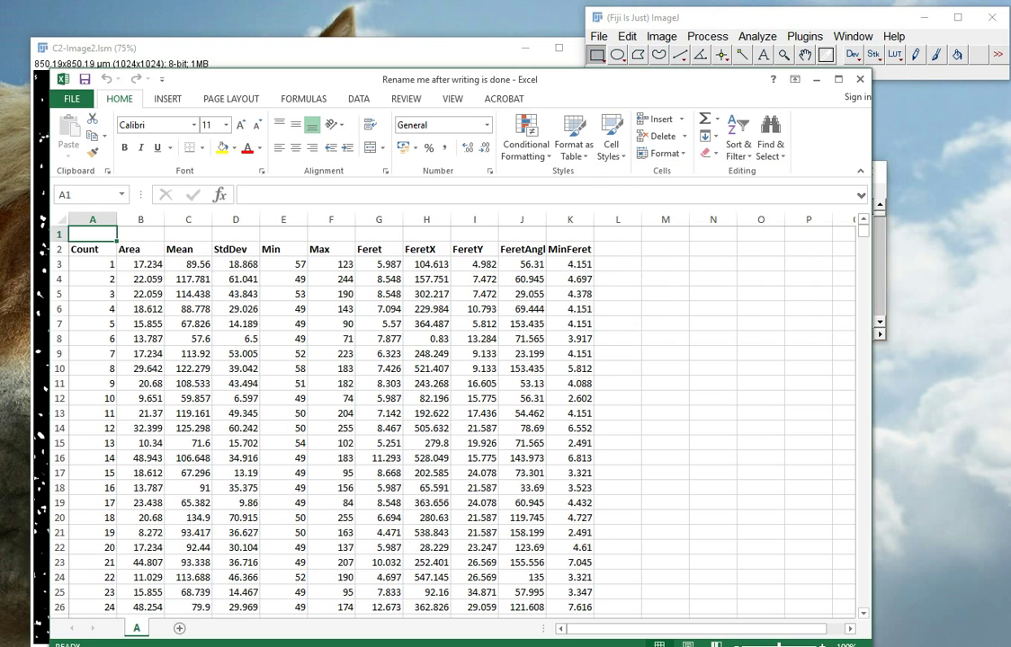
click(140, 607)
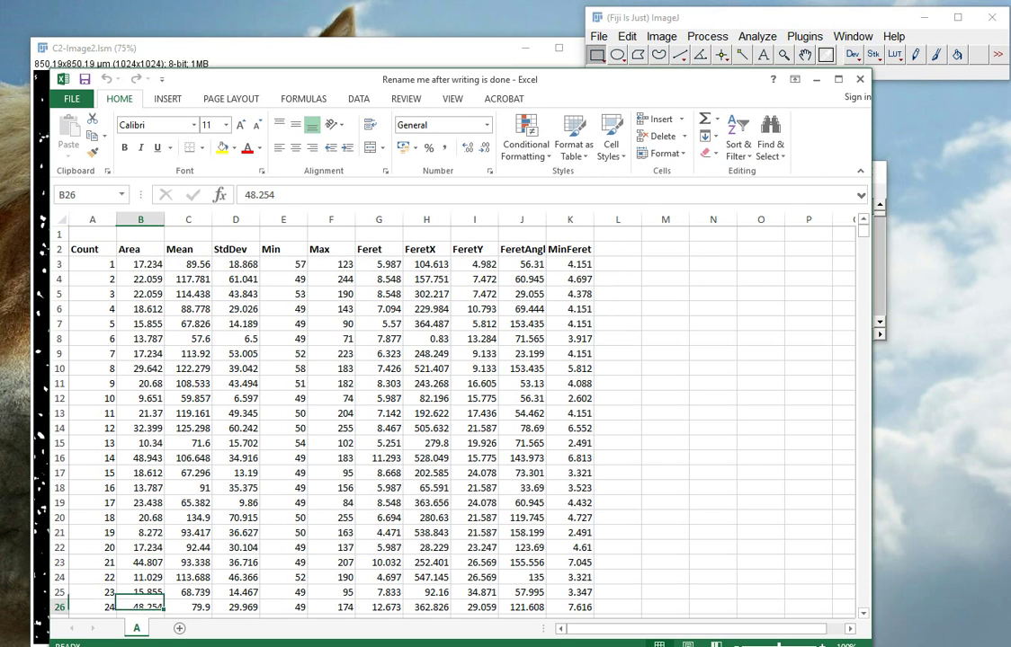
key(Left)
key(Right)
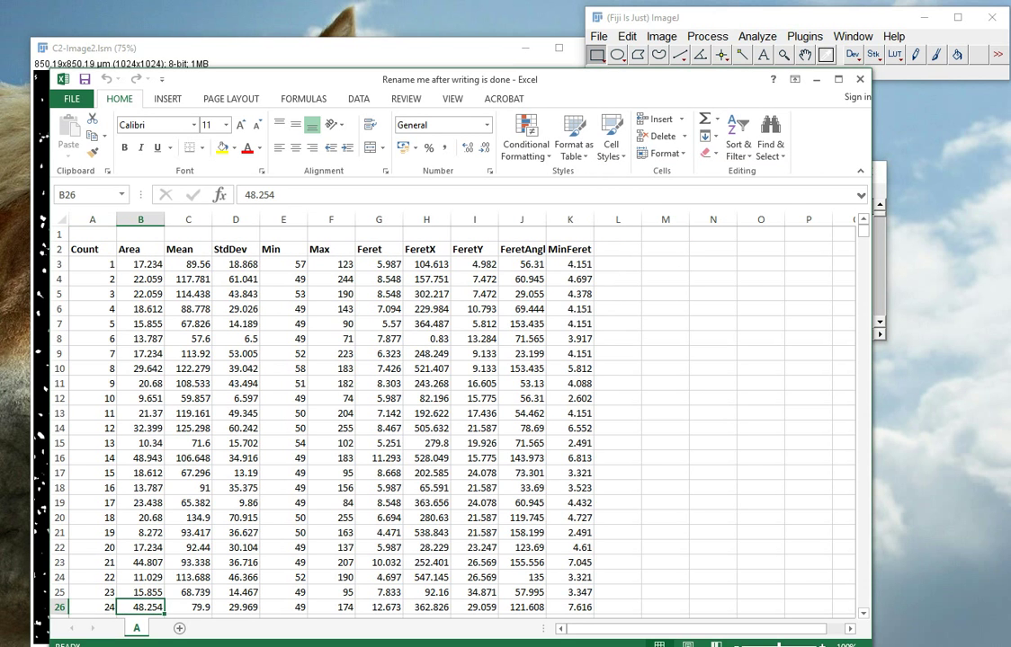
key(ctrl+Home)
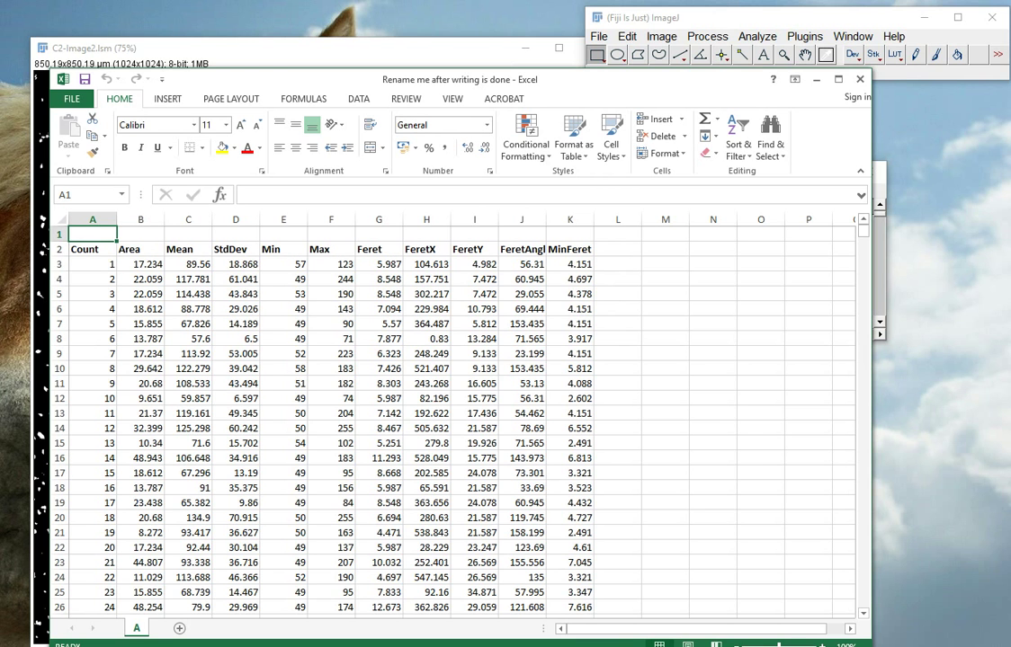
- Examine the exported column headings in A2:K2 and the empty cells beside the data around M2
key(Down)
key(shift+Right)
key(shift+Right)
key(shift+Right)
key(shift+Right)
key(shift+Right)
key(shift+Right)
key(shift+Right)
key(shift+Right)
key(shift+Right)
key(shift+Right)
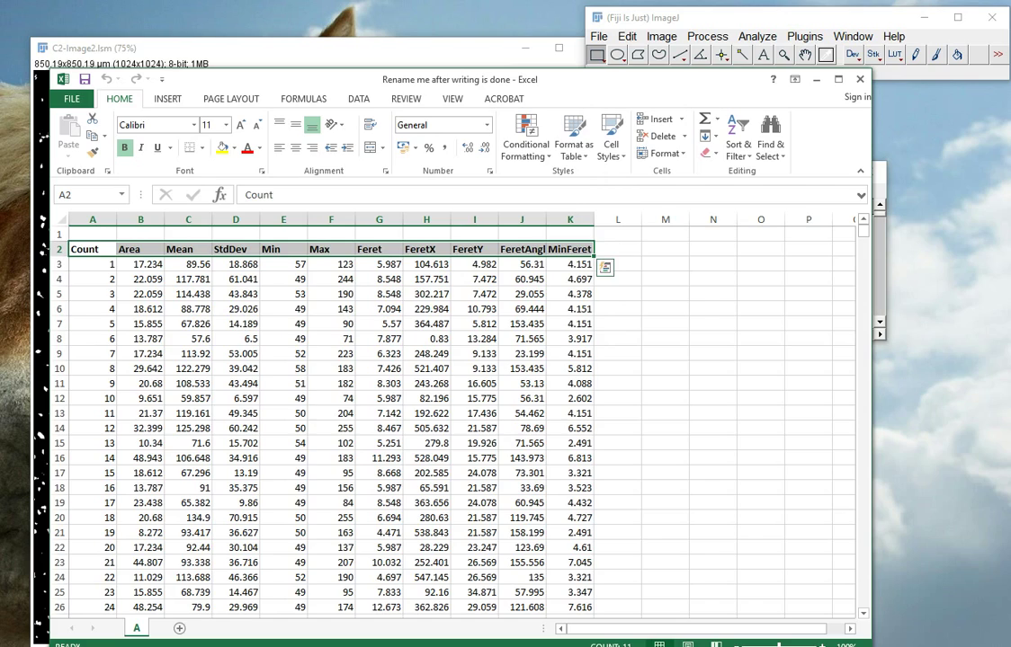
mouse_move(863, 231)
mouse_down()
mouse_move(863, 598)
mouse_move(862, 229)
mouse_up()
click(93, 235)
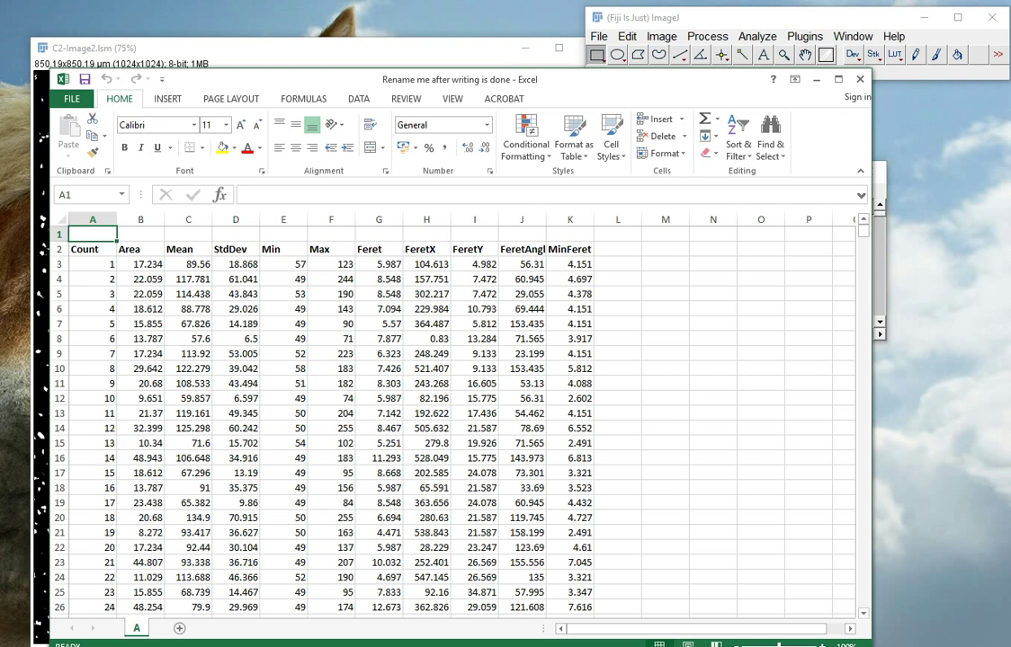
mouse_move(665, 249)
mouse_down()
mouse_move(670, 517)
mouse_move(826, 577)
mouse_move(664, 333)
mouse_move(664, 251)
mouse_up()
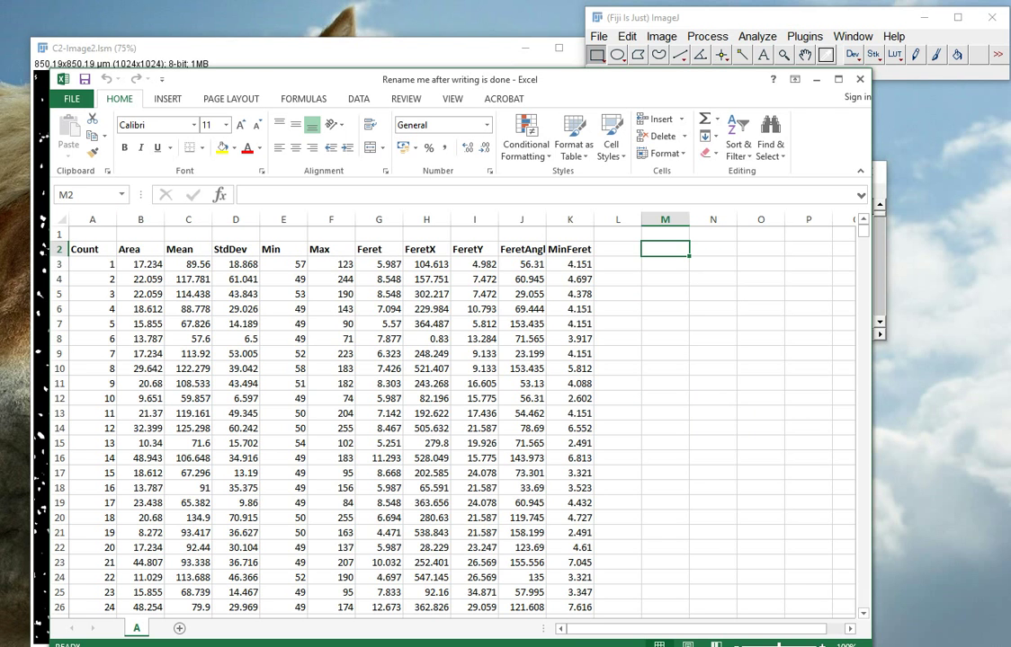
click(92, 234)
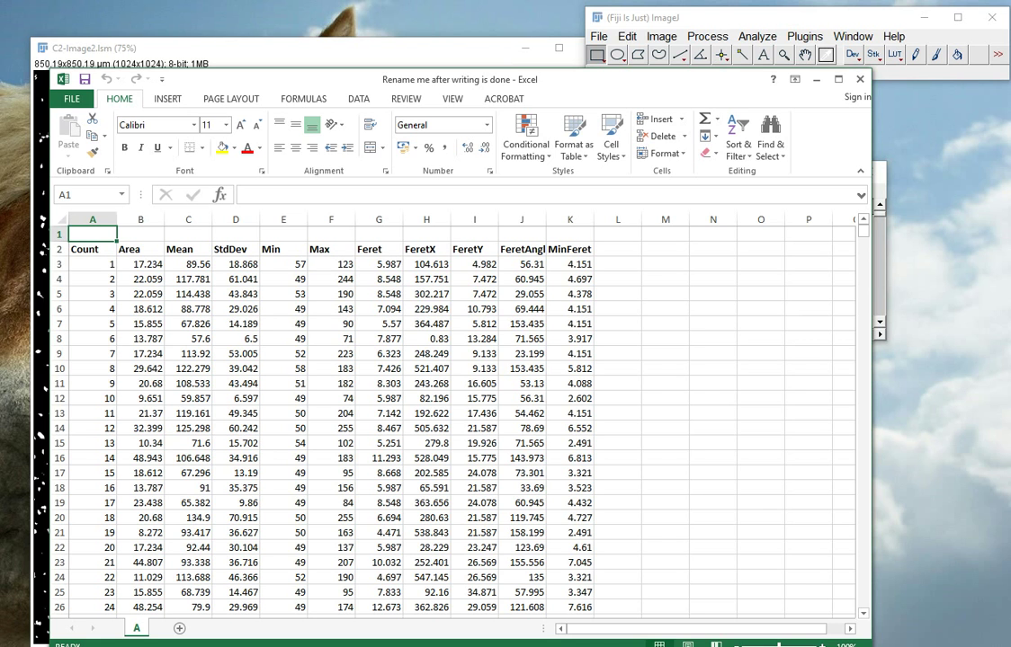
- Add a new worksheet to the workbook and rename it B
click(180, 628)
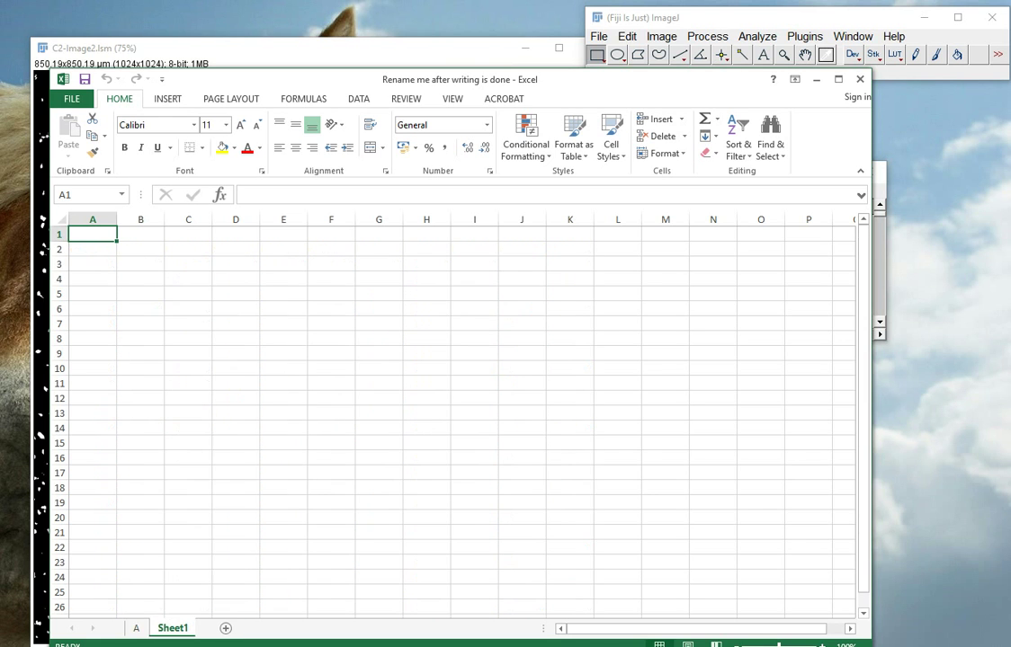
right_click(173, 628)
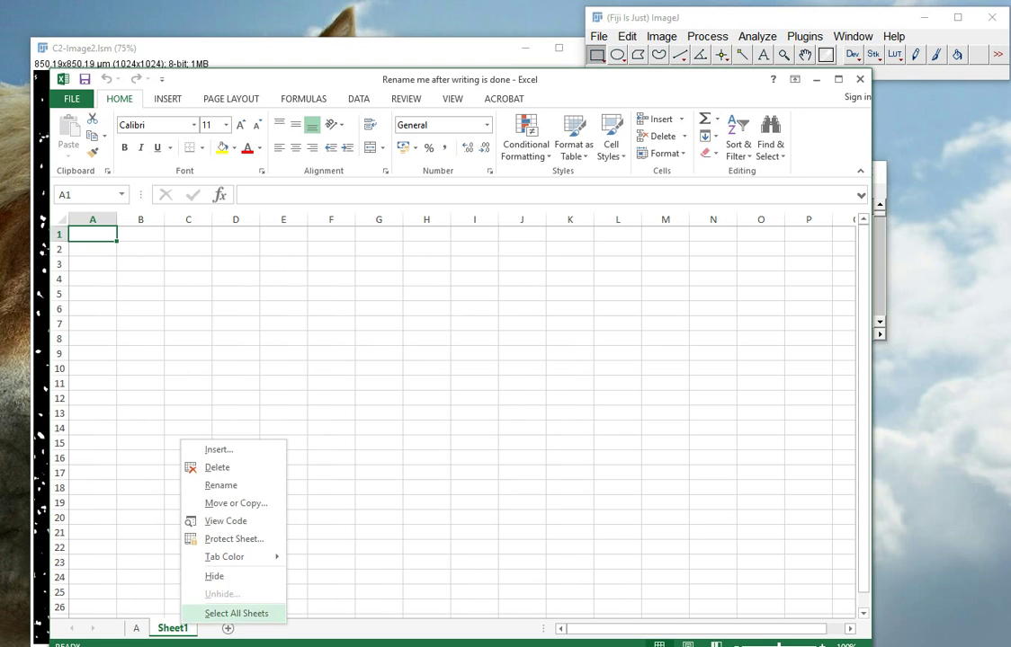
click(220, 483)
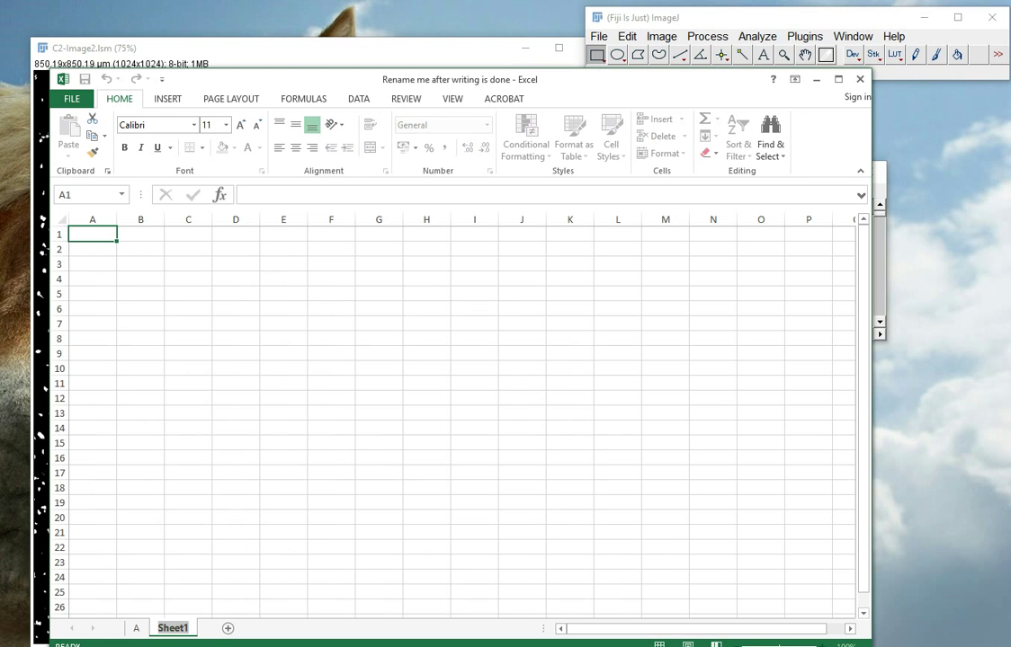
text(B)
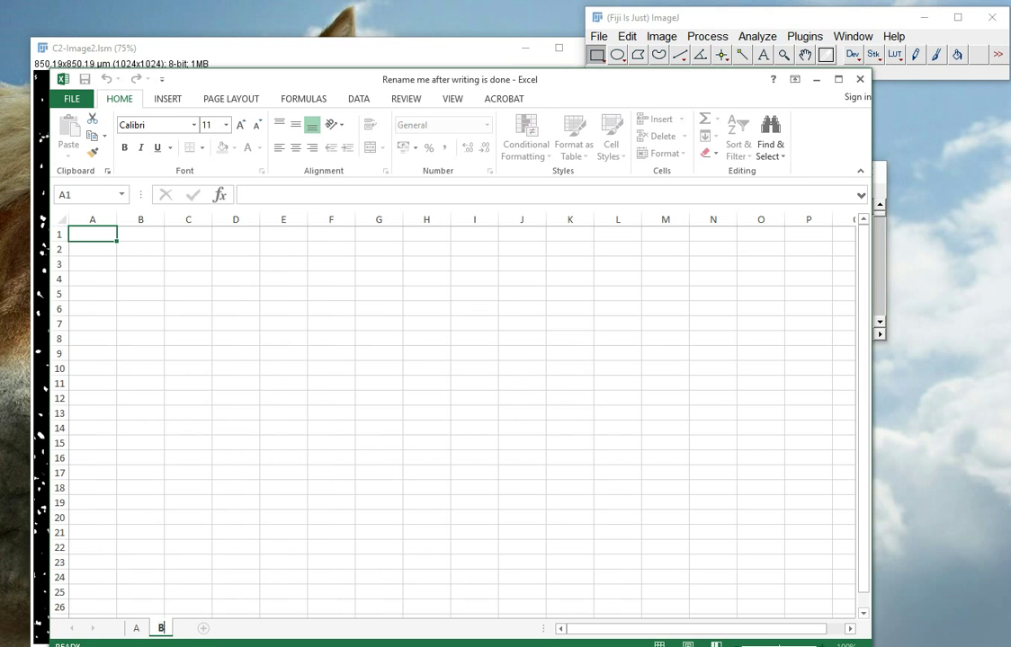
click(188, 593)
click(92, 234)
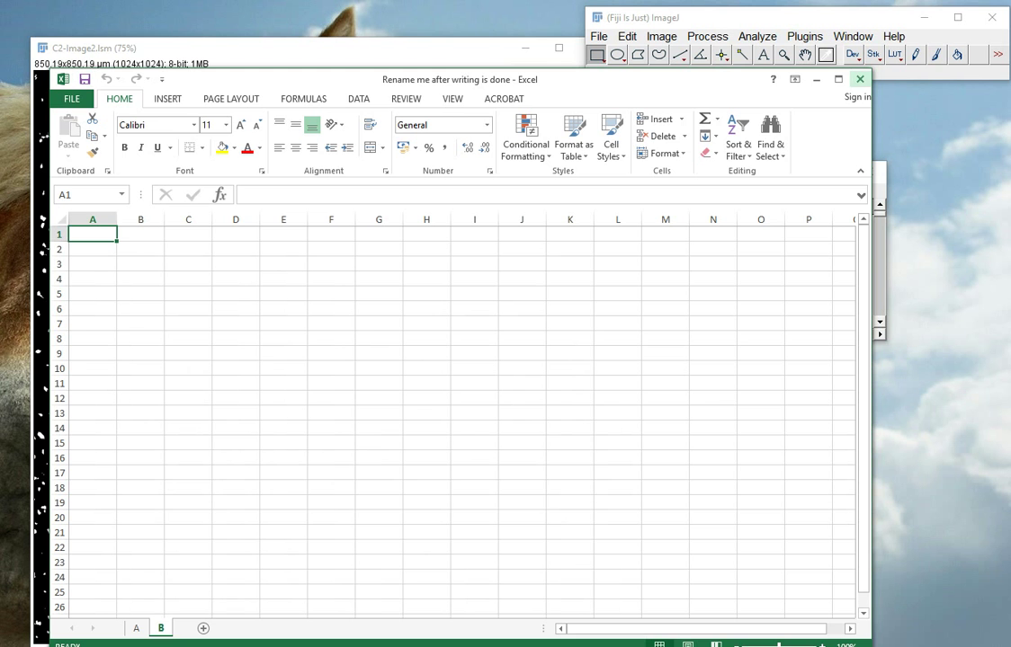
- Close the Excel workbook along with the Summary and Results tables
click(860, 79)
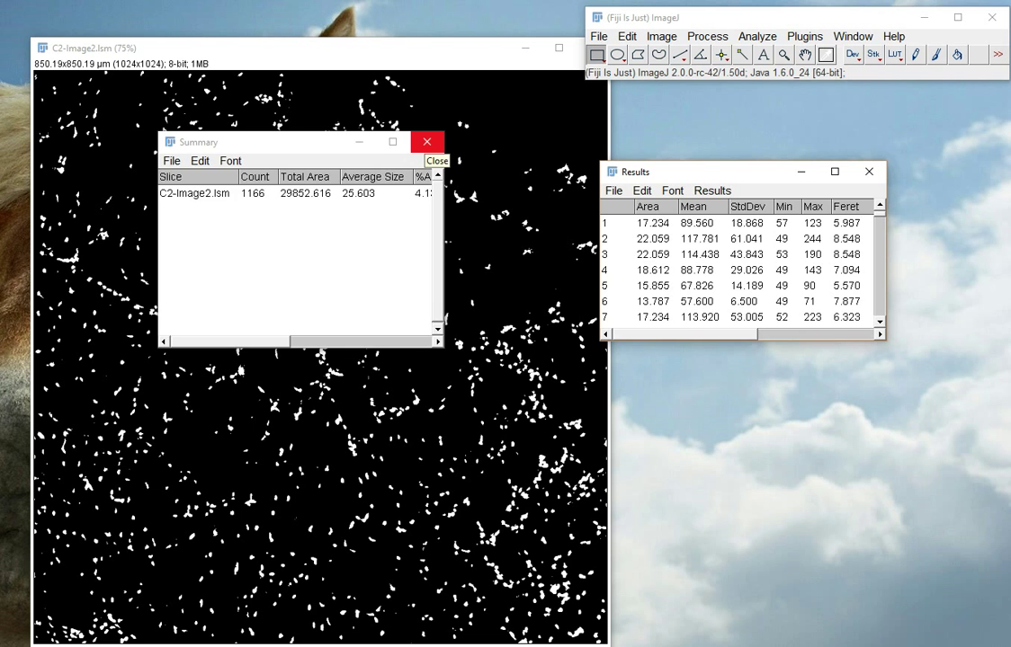
click(427, 142)
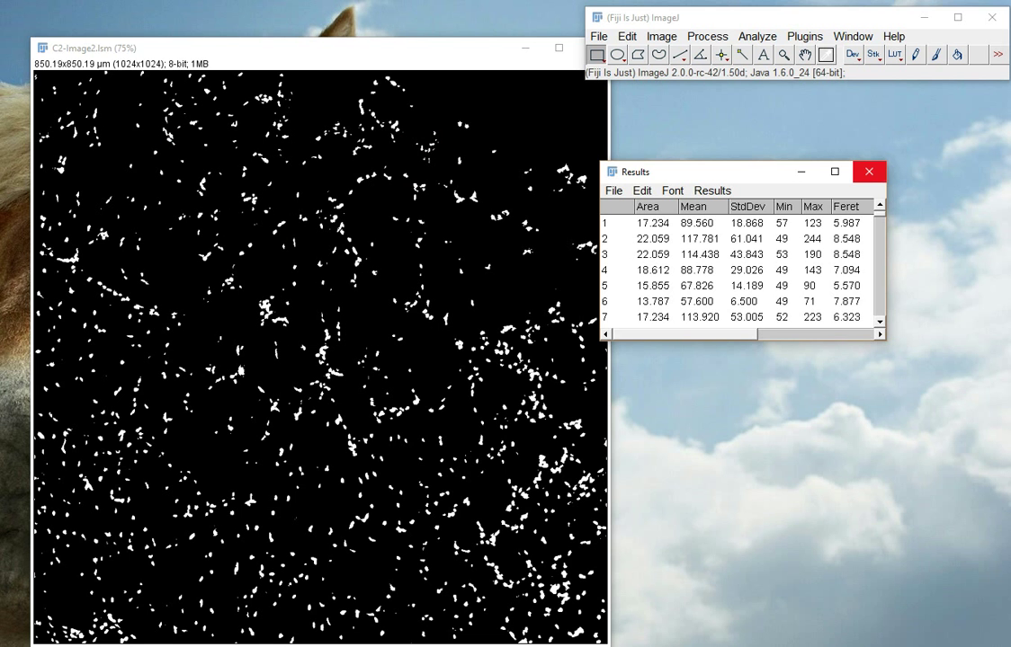
click(869, 171)
click(260, 207)
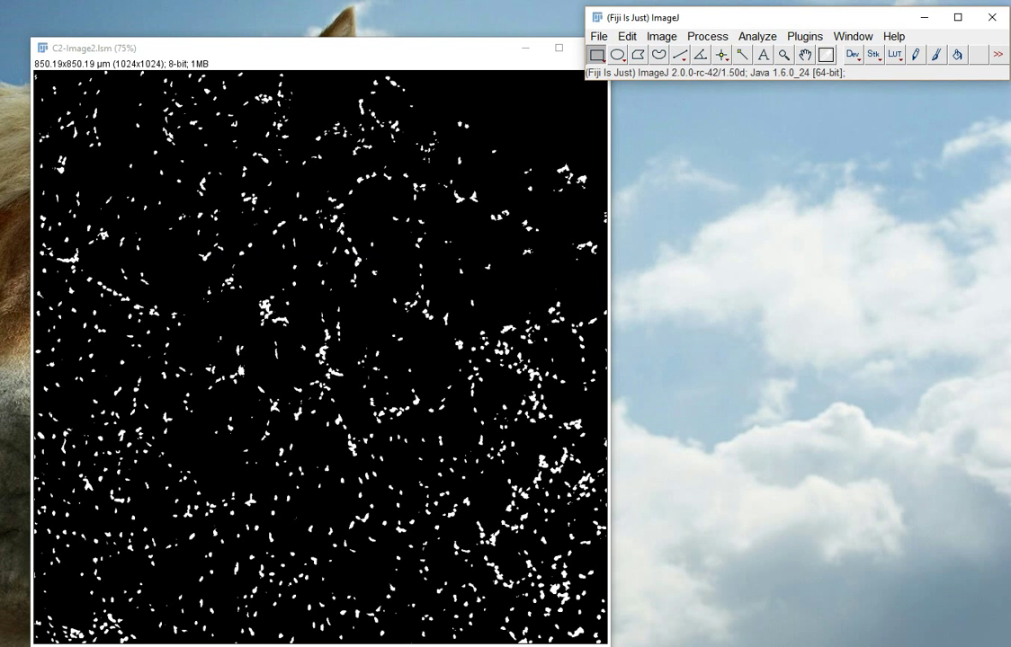
- Close the C2-Image2.lsm image and open the batch macro processing dialog
click(590, 48)
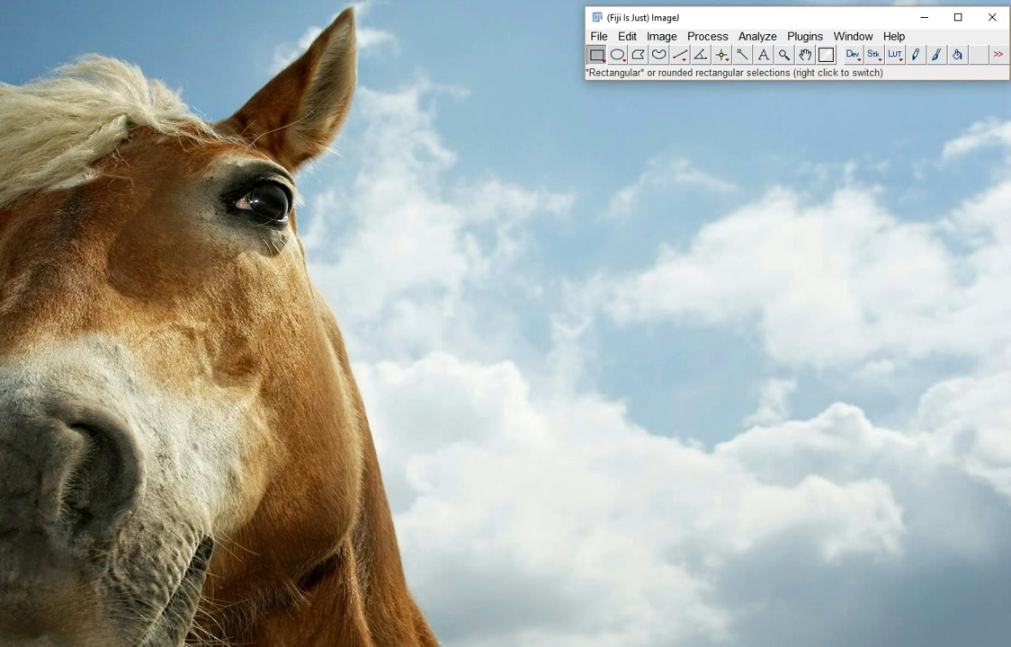
click(661, 36)
mouse_move(707, 37)
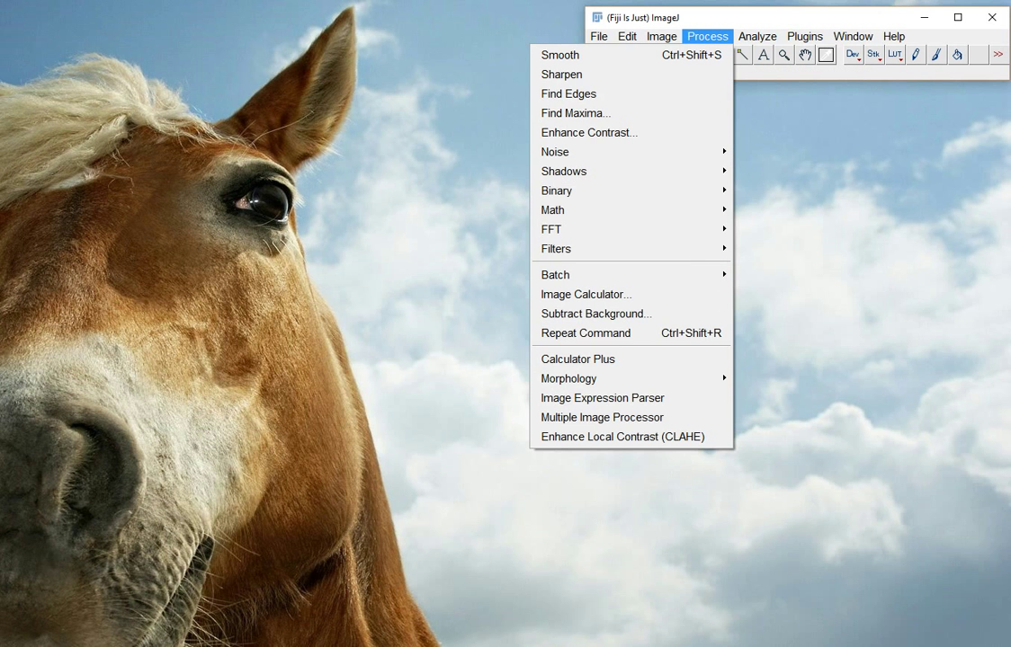
mouse_move(584, 275)
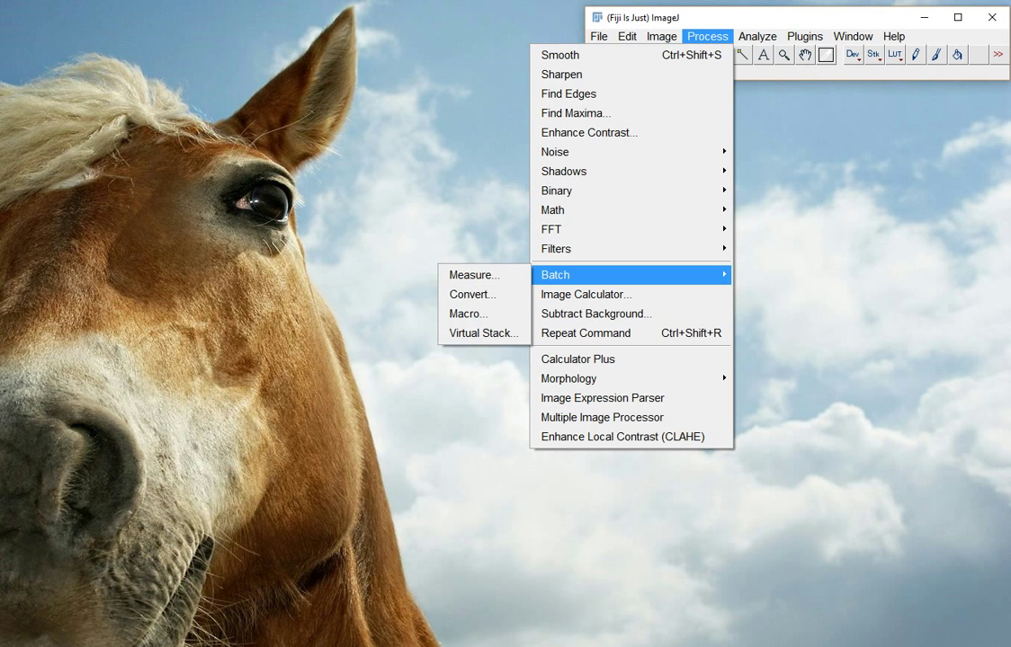
click(468, 314)
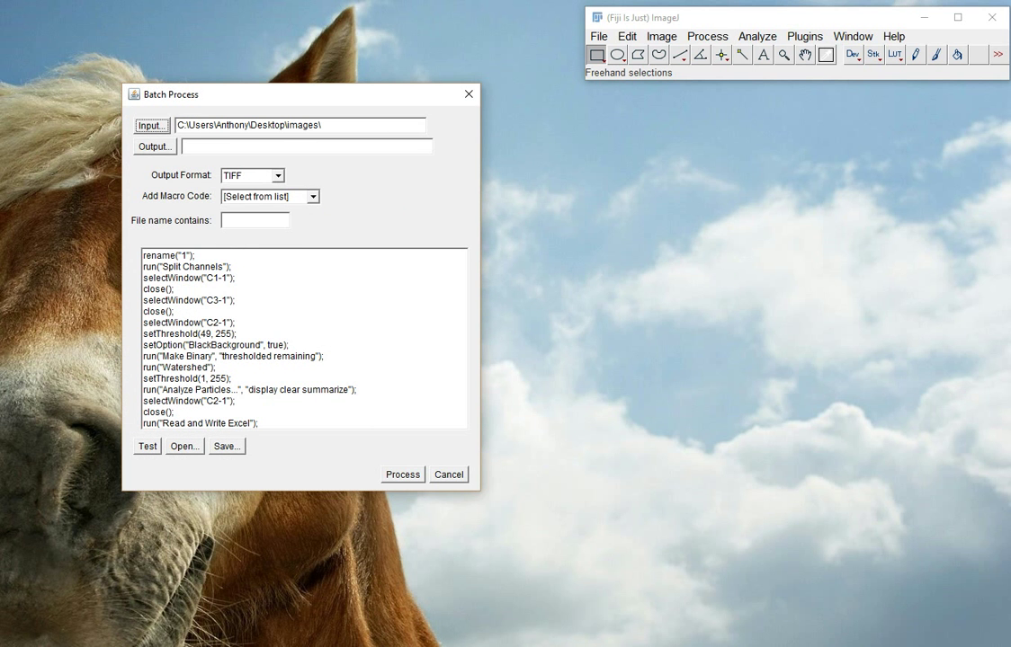
- Review the batch macro code, from the channel splitting and particle analysis commands through the final Read and Write Excel call
drag(146, 255, 266, 414)
click(144, 256)
drag(175, 412, 143, 255)
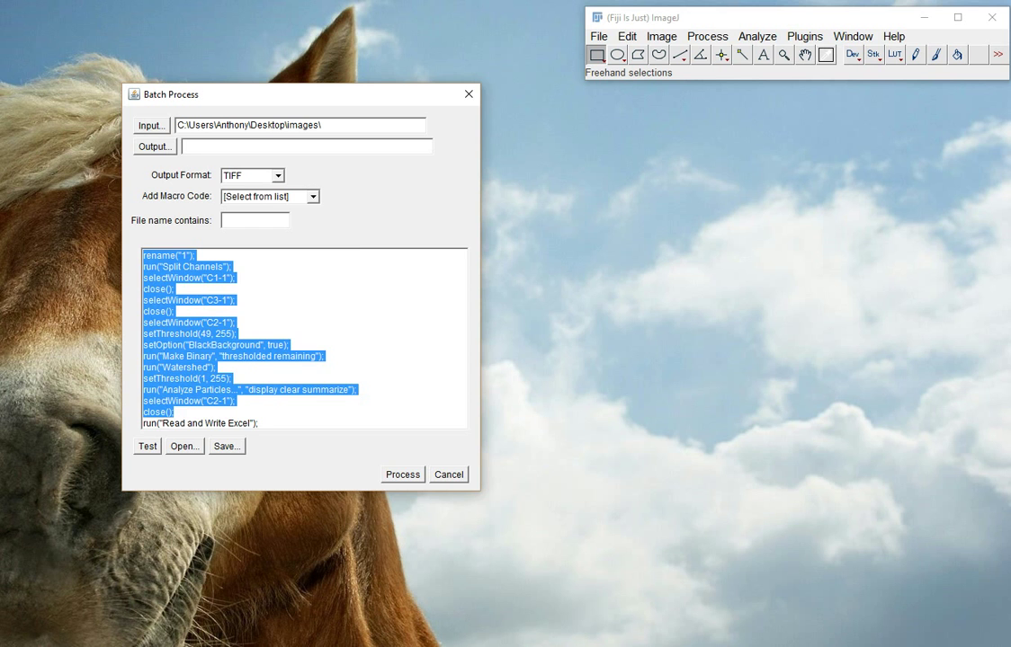
drag(144, 423, 260, 424)
click(260, 424)
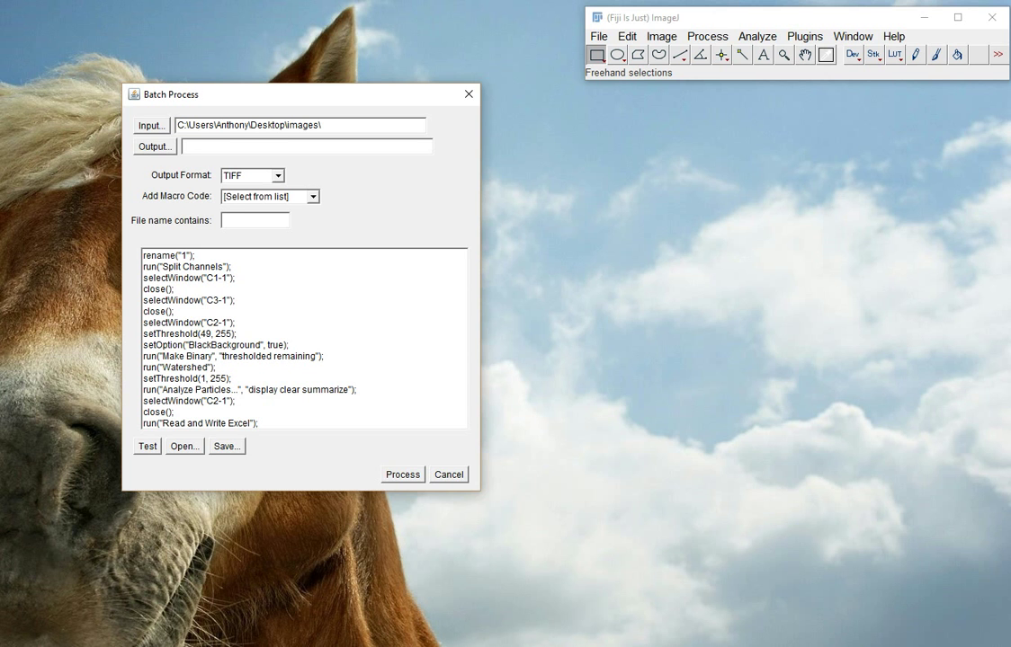
- Select the images folder on the Desktop as the batch input and process its files with the macro
click(150, 125)
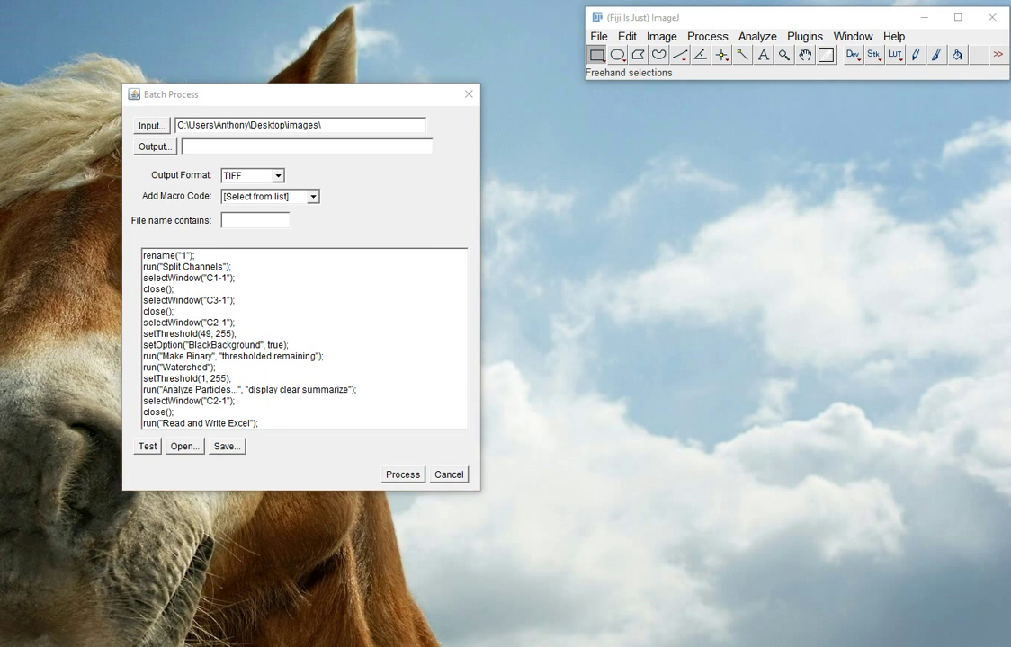
drag(264, 234, 0, 241)
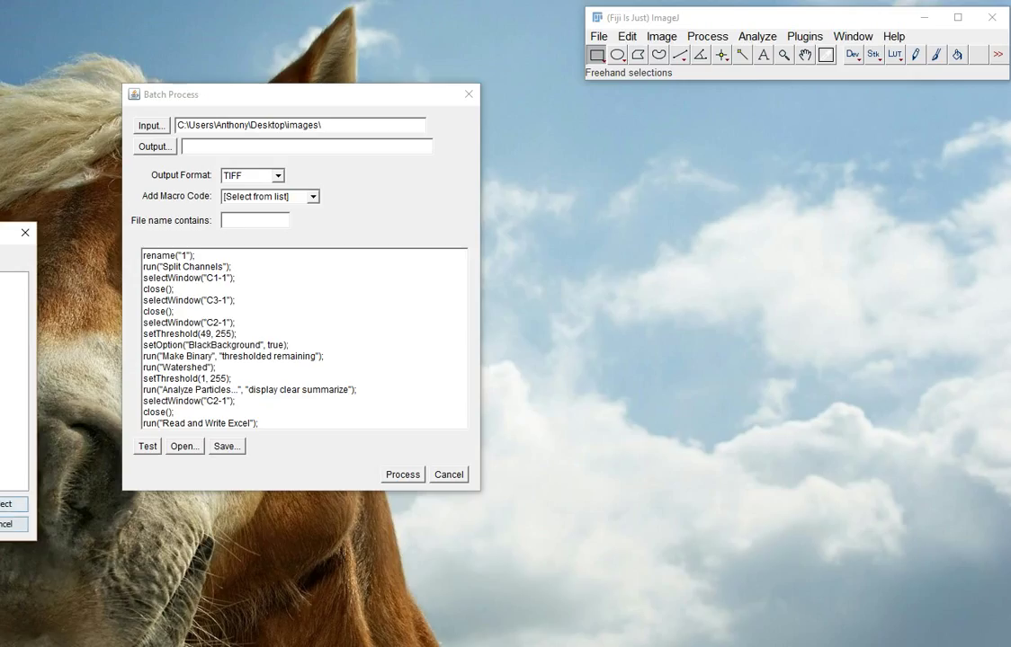
click(5, 504)
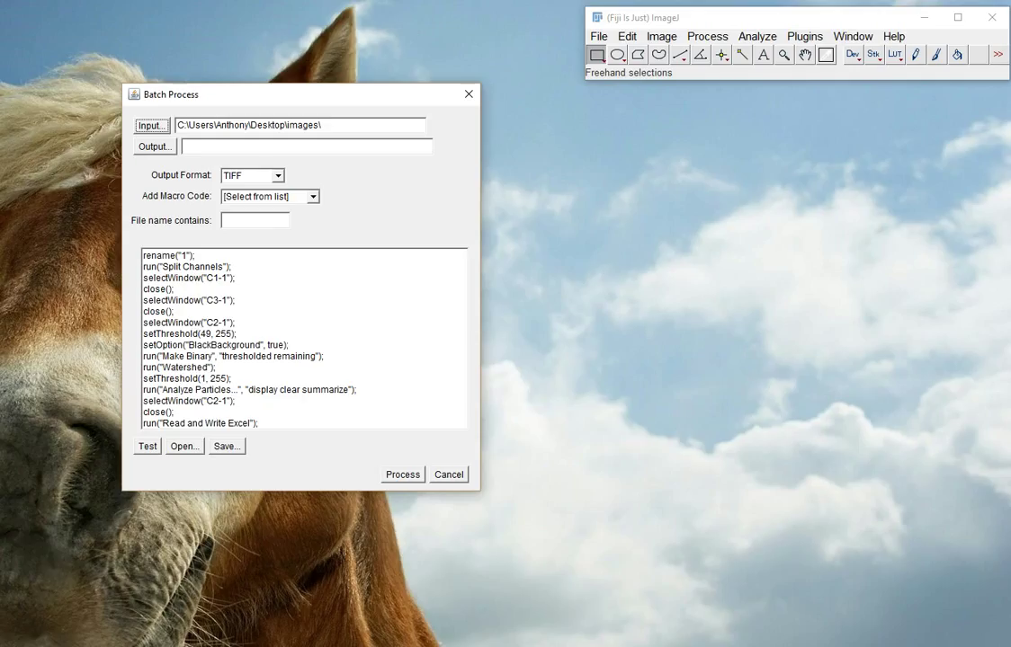
drag(324, 126, 177, 126)
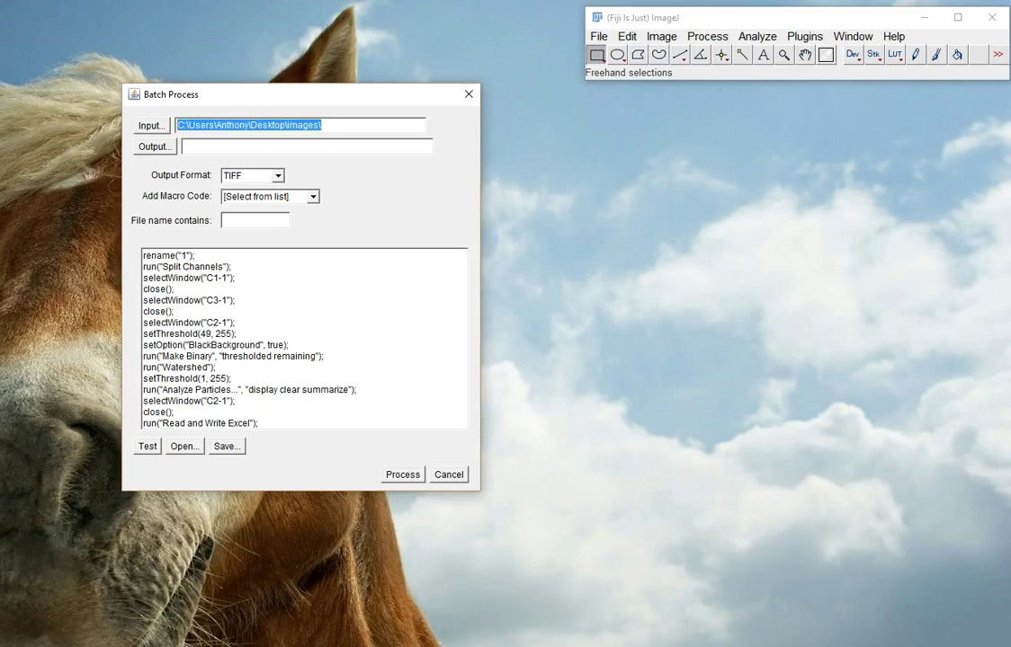
click(322, 126)
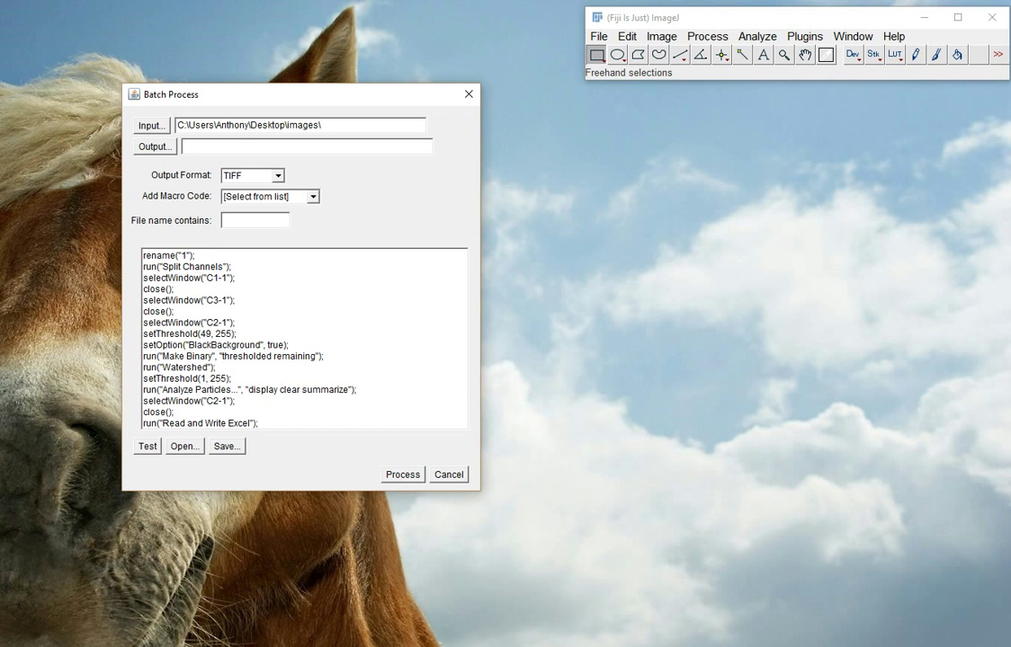
click(403, 475)
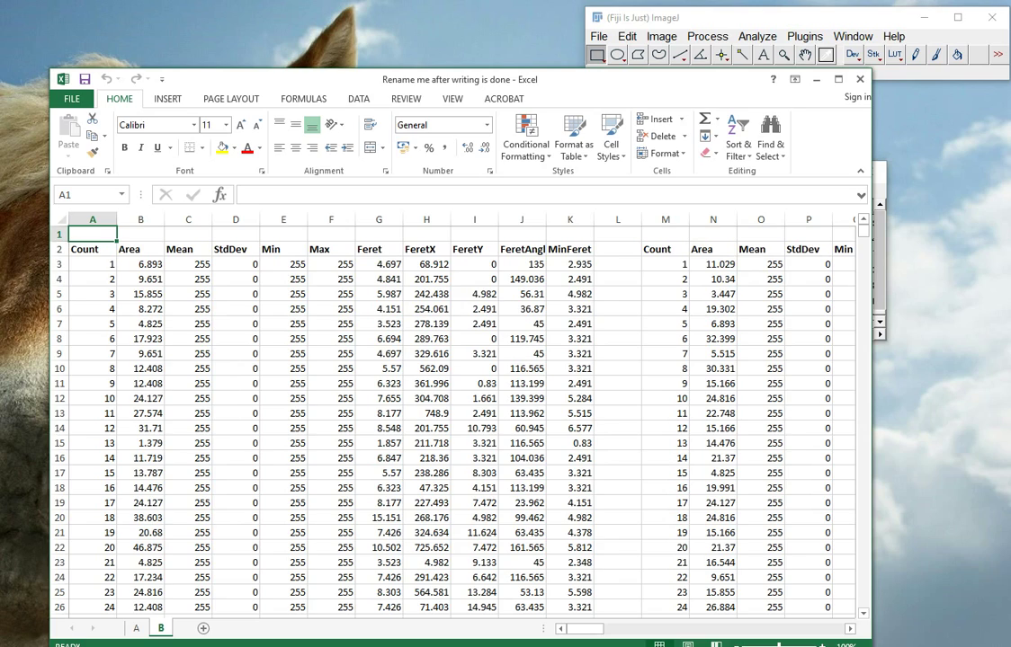
- Compare the batch measurements exported side by side in worksheet B with the single data set in worksheet A
mouse_move(584, 630)
mouse_down()
mouse_move(771, 629)
mouse_move(575, 629)
mouse_up()
click(92, 249)
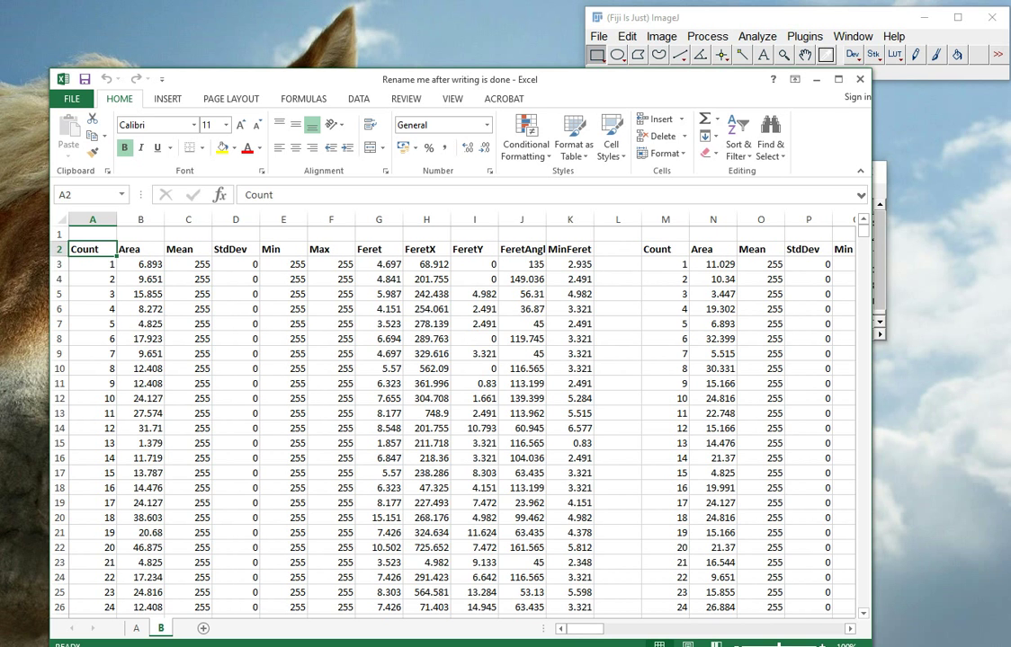
key(ctrl+Page_Up)
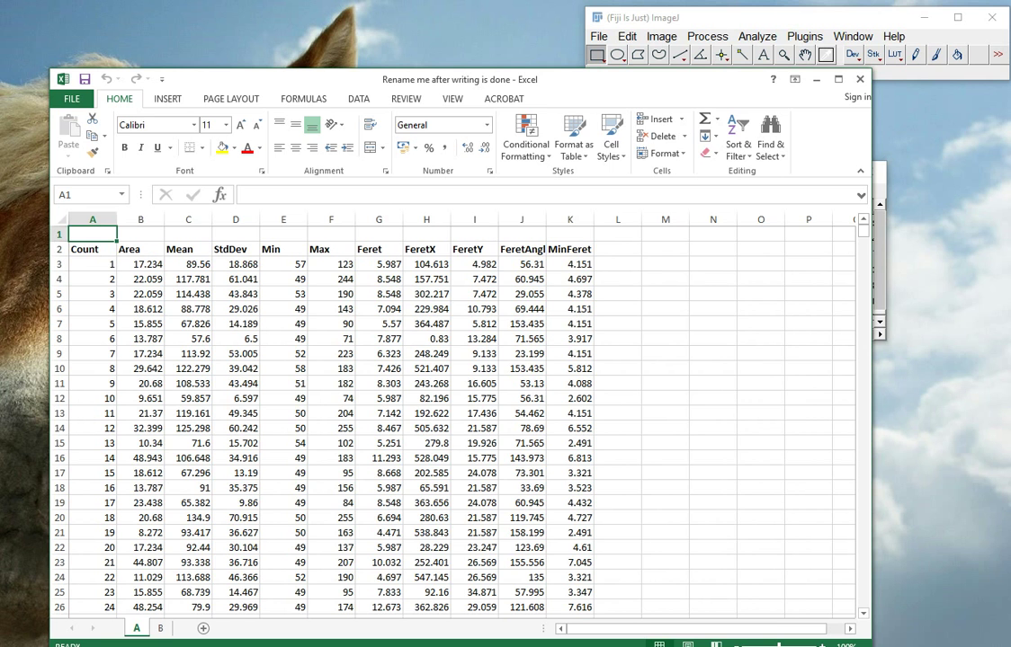
key(ctrl+Page_Down)
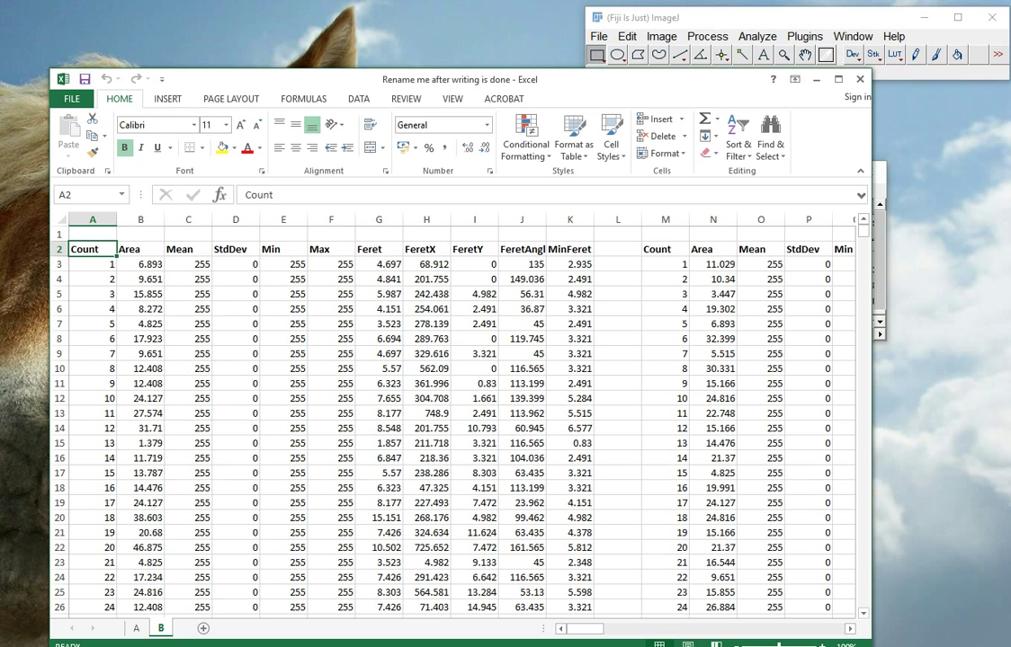
click(804, 37)
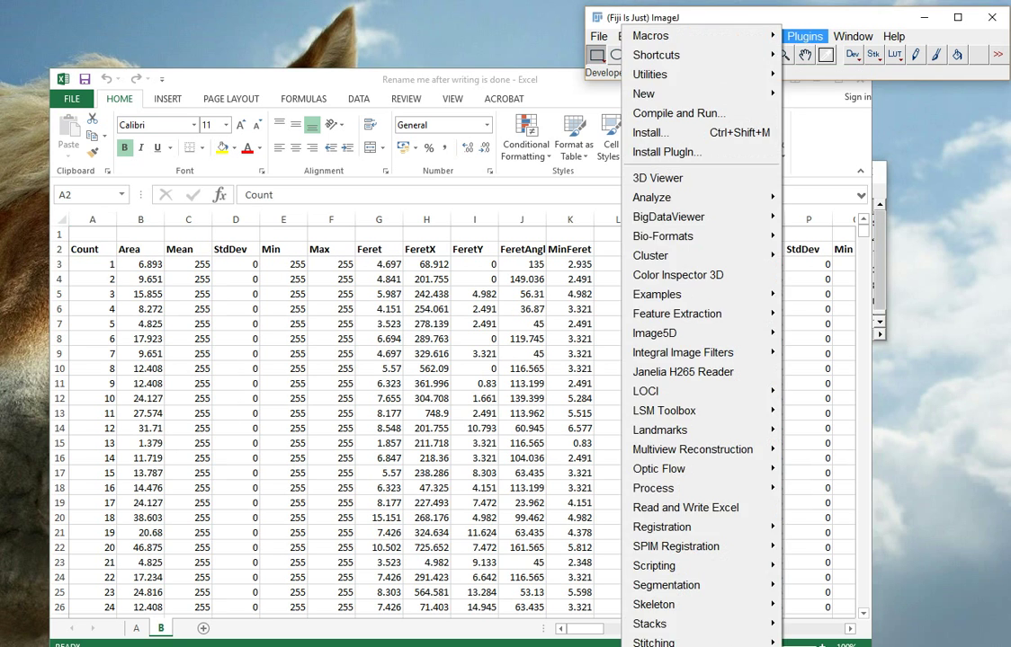
click(593, 79)
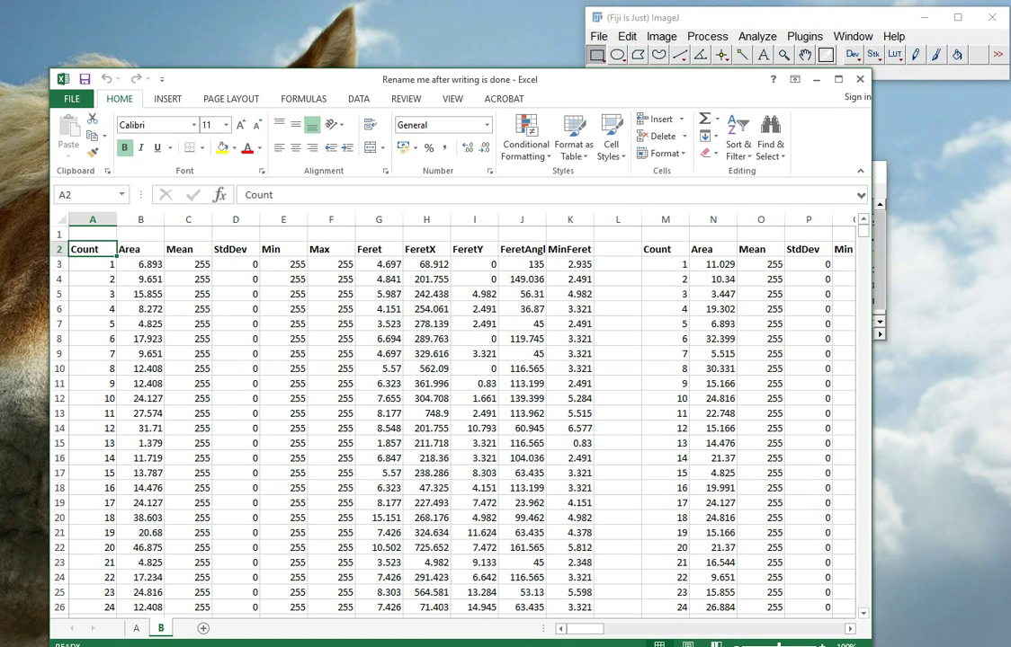